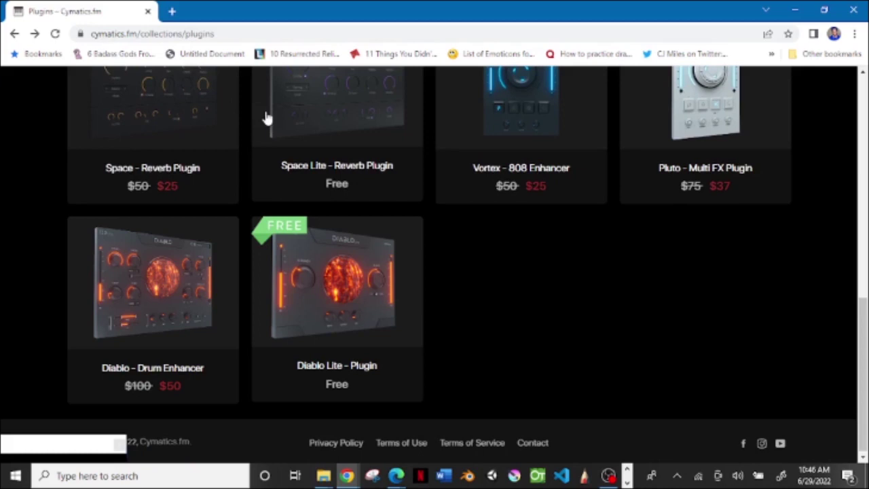
- Open the Diablo Lite plugin page on Cymatics.fm and scroll down to its Free Download form
{"action": "left_click", "coordinate": [342, 293]}
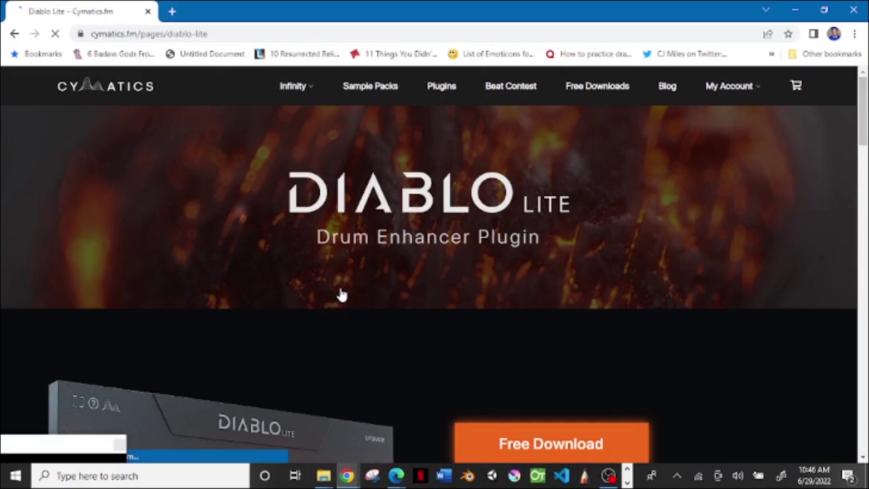
{"action": "scroll", "coordinate": [342, 293], "scroll_direction": "down", "scroll_amount": 1}
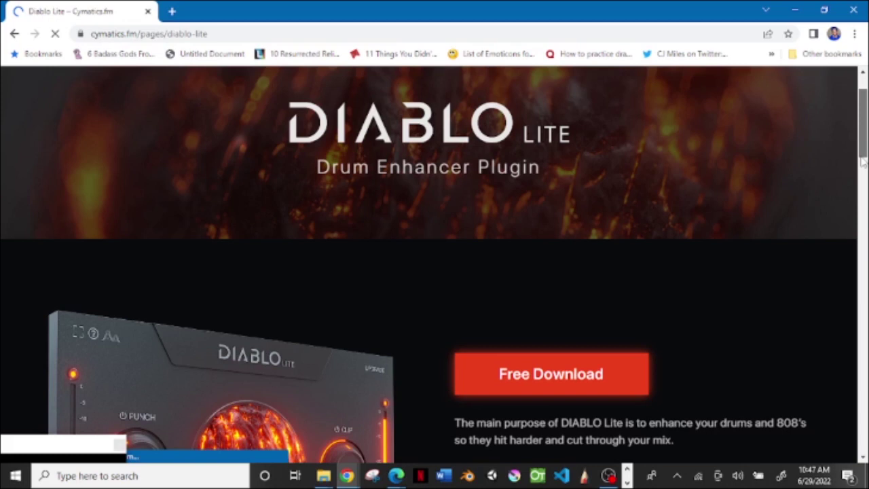
{"action": "scroll", "coordinate": [387, 254], "scroll_direction": "down", "scroll_amount": 3}
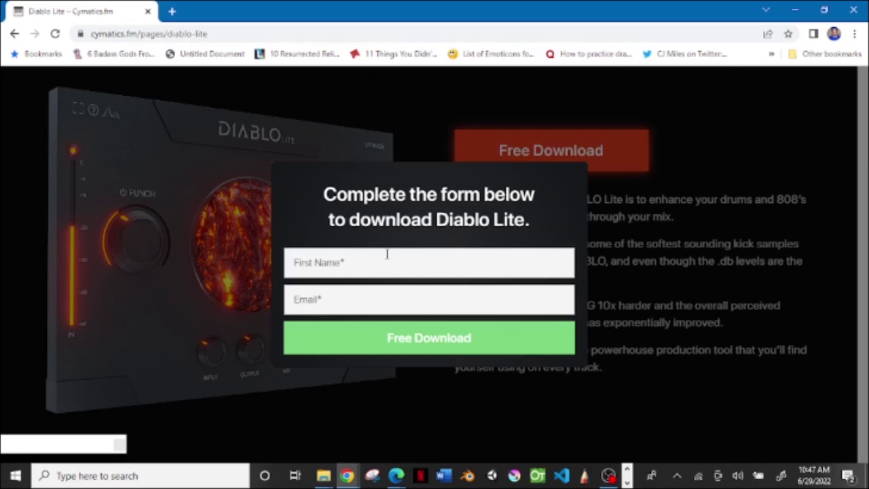
{"action": "key", "text": "alt+Tab"}
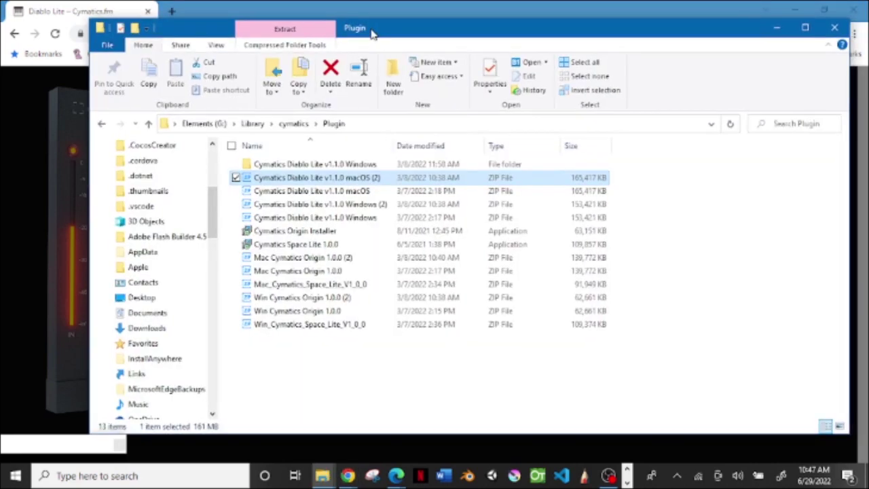
- Select the Diablo Lite Windows zip in the Plugin folder and inspect its file options
{"action": "left_click_drag", "start_coordinate": [372, 34], "coordinate": [347, 40]}
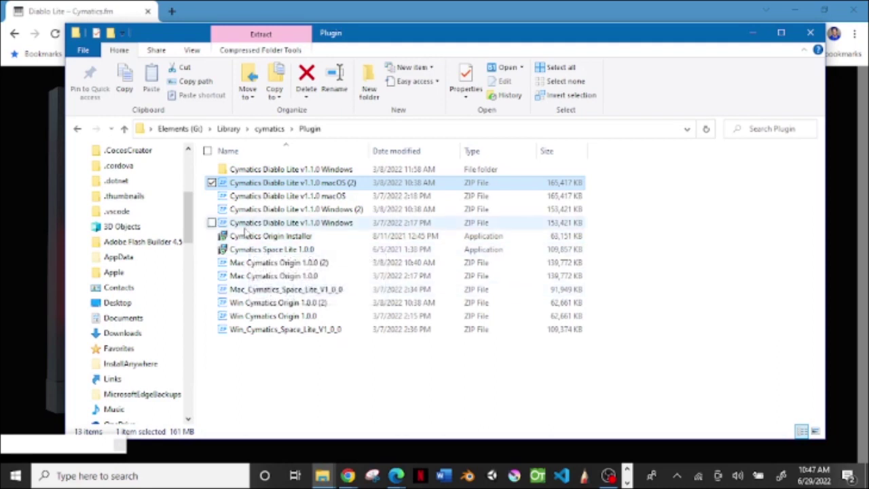
{"action": "left_click", "coordinate": [244, 228]}
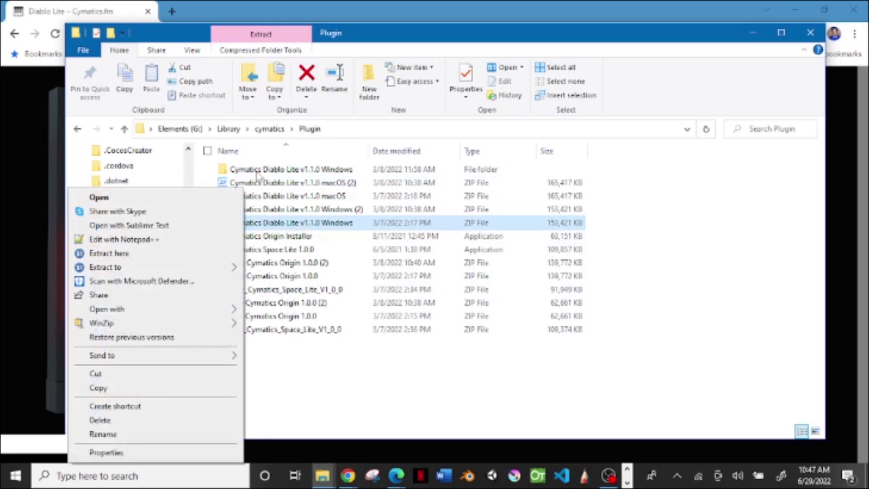
{"action": "right_click", "coordinate": [252, 224]}
{"action": "left_click", "coordinate": [324, 374]}
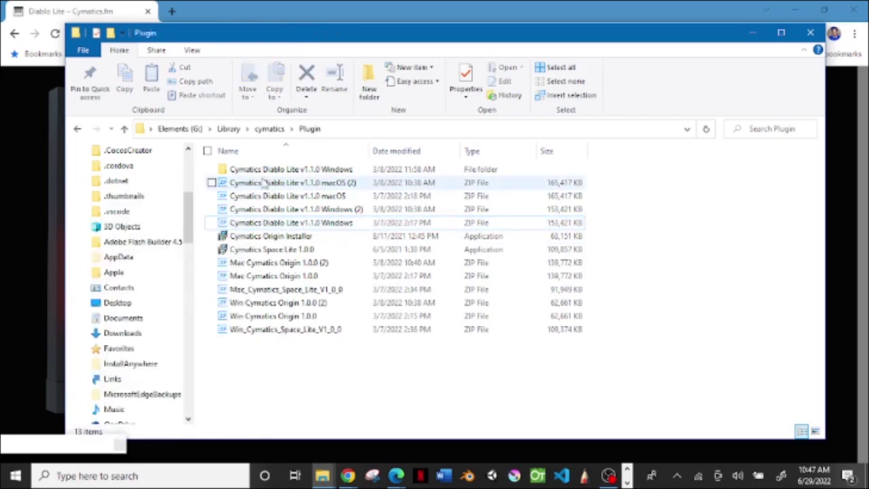
{"action": "mouse_move", "coordinate": [291, 169]}
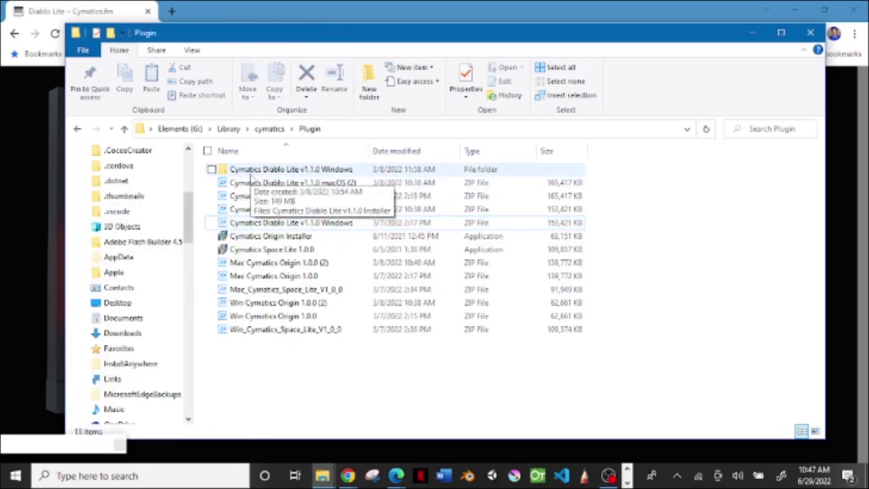
- Open the Cymatics Diablo Lite v1.1.0 Windows folder and launch the Diablo Lite installer
{"action": "double_click", "coordinate": [252, 171]}
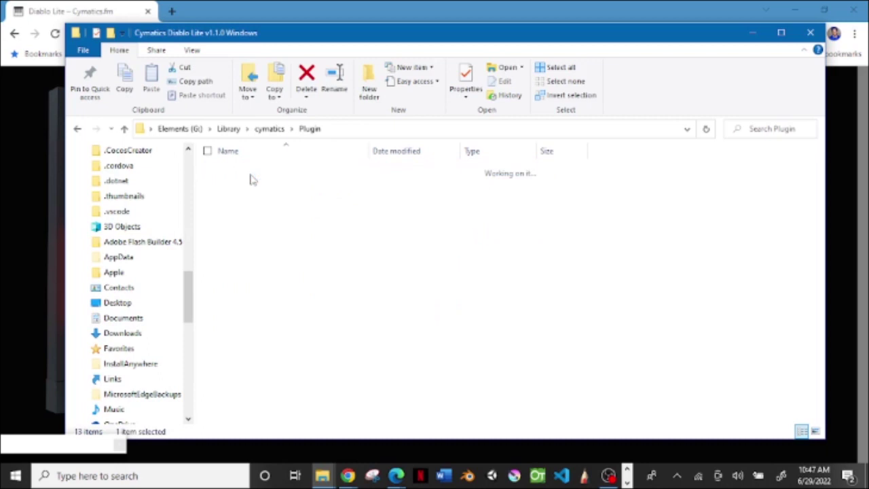
{"action": "left_click", "coordinate": [78, 131]}
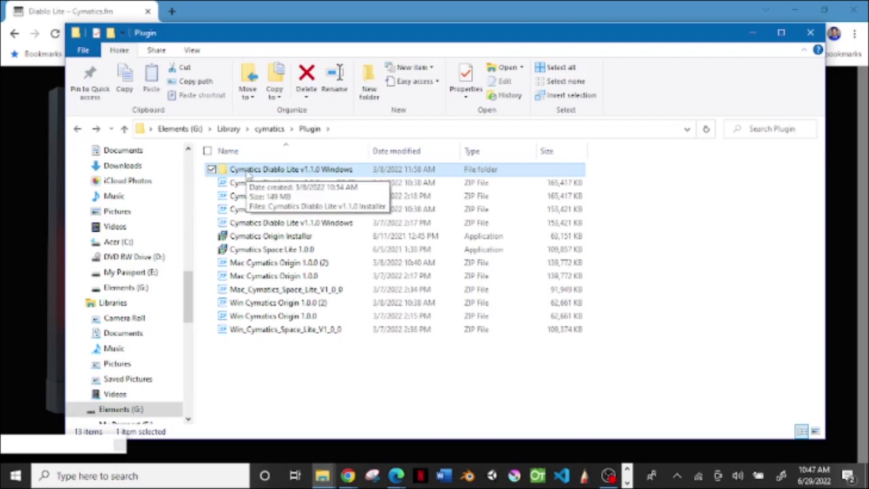
{"action": "double_click", "coordinate": [248, 175]}
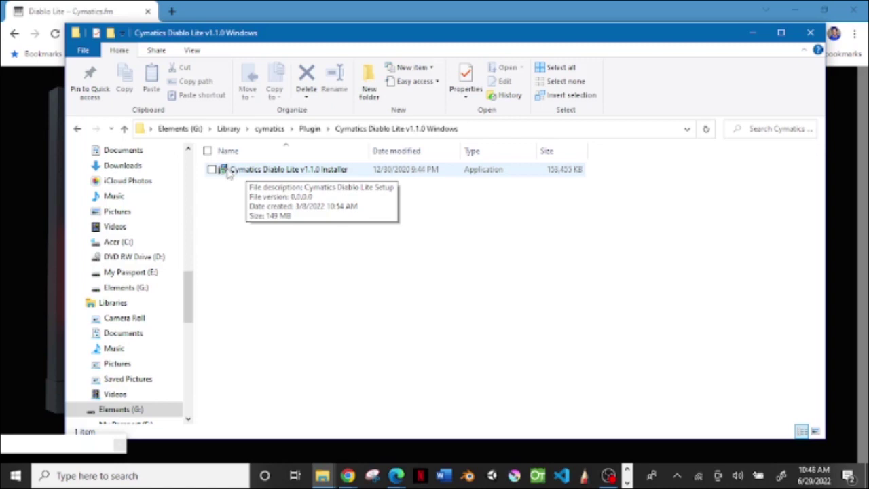
{"action": "double_click", "coordinate": [229, 174]}
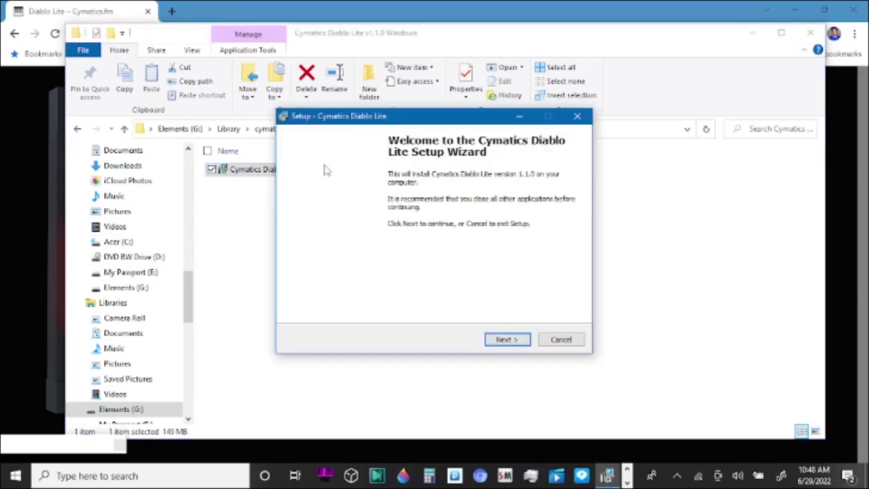
- Start the Diablo Lite setup and accept the licence agreement
{"action": "left_click", "coordinate": [510, 341]}
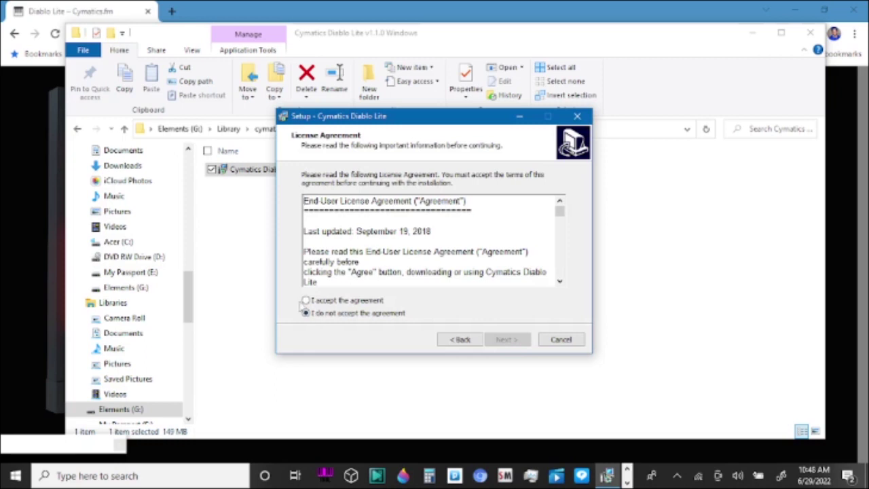
{"action": "left_click", "coordinate": [307, 300]}
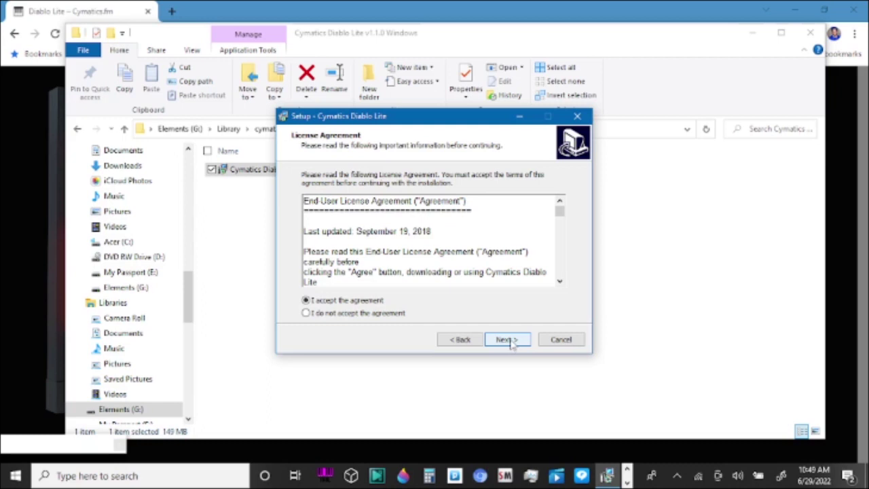
{"action": "left_click", "coordinate": [510, 341]}
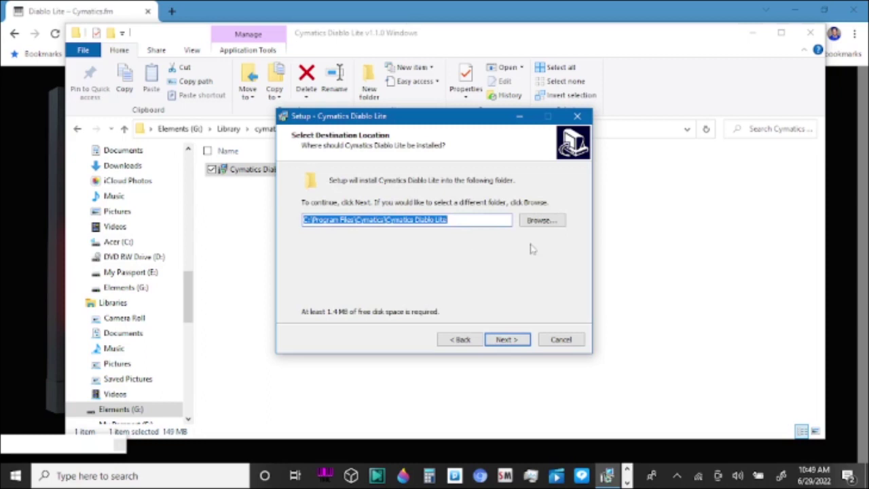
- Keep default install, VST2, component and Start Menu settings, install, and finish
{"action": "left_click", "coordinate": [508, 342]}
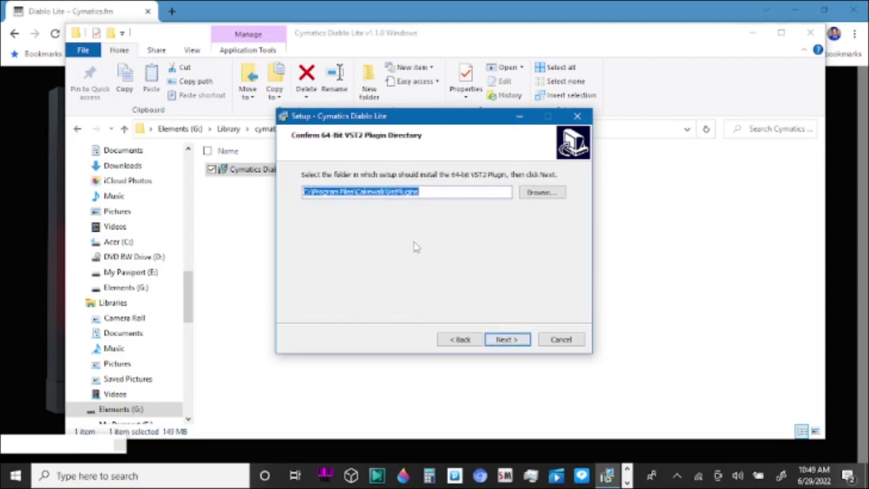
{"action": "left_click", "coordinate": [508, 341]}
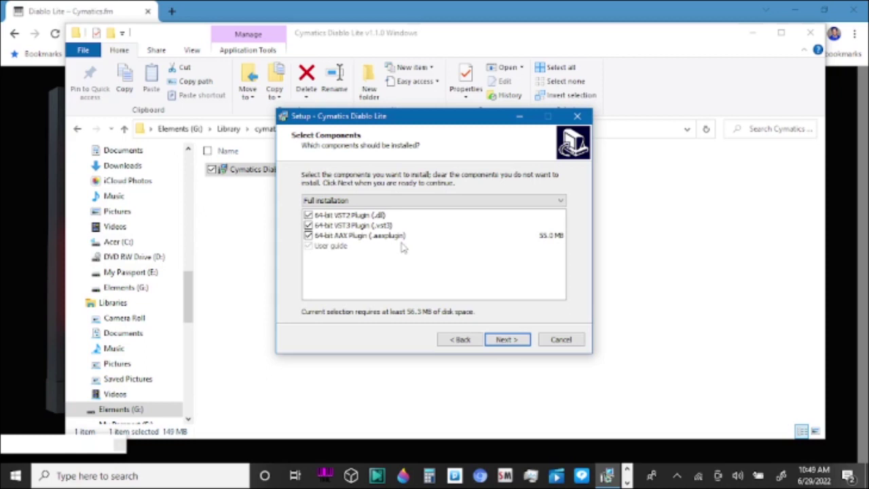
{"action": "left_click", "coordinate": [506, 346]}
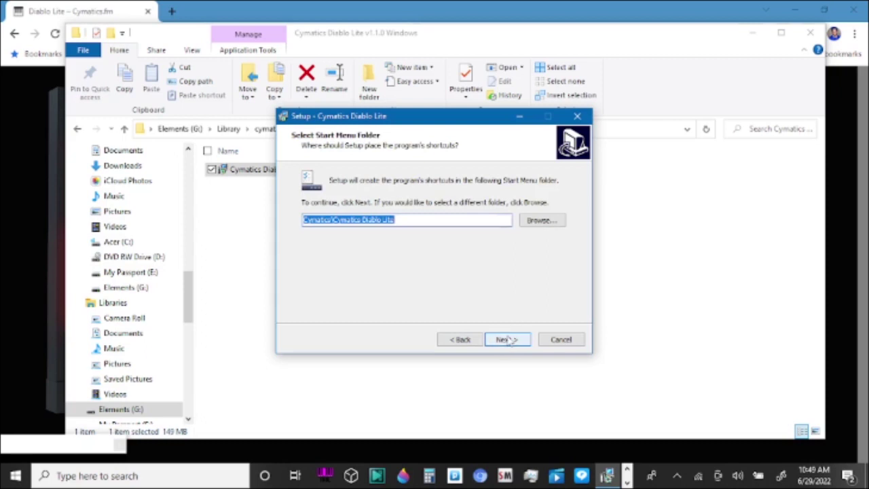
{"action": "left_click", "coordinate": [509, 340]}
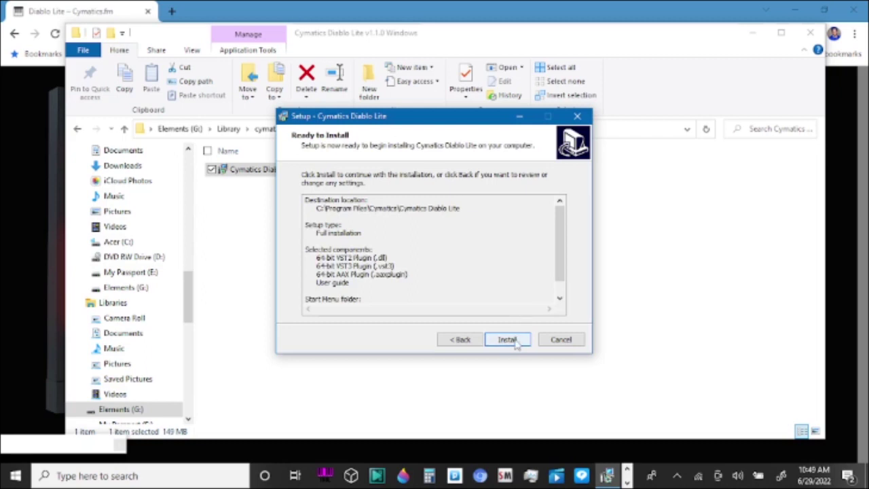
{"action": "left_click", "coordinate": [516, 344]}
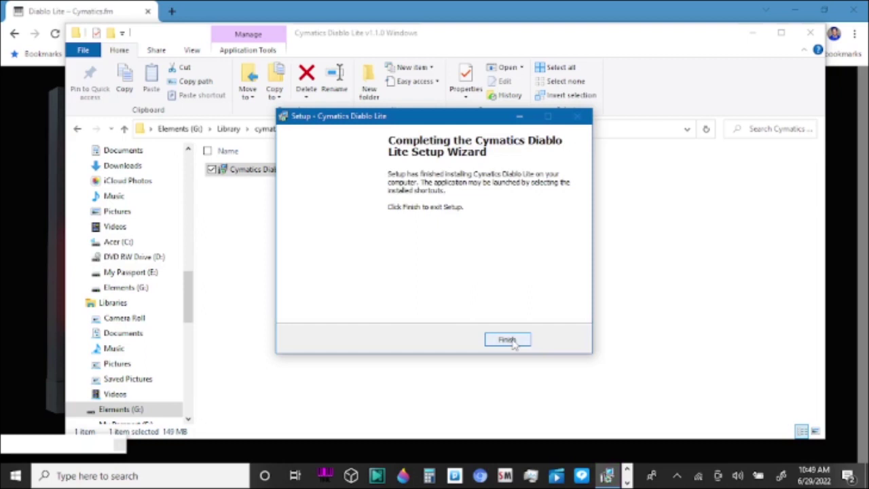
{"action": "left_click", "coordinate": [508, 341]}
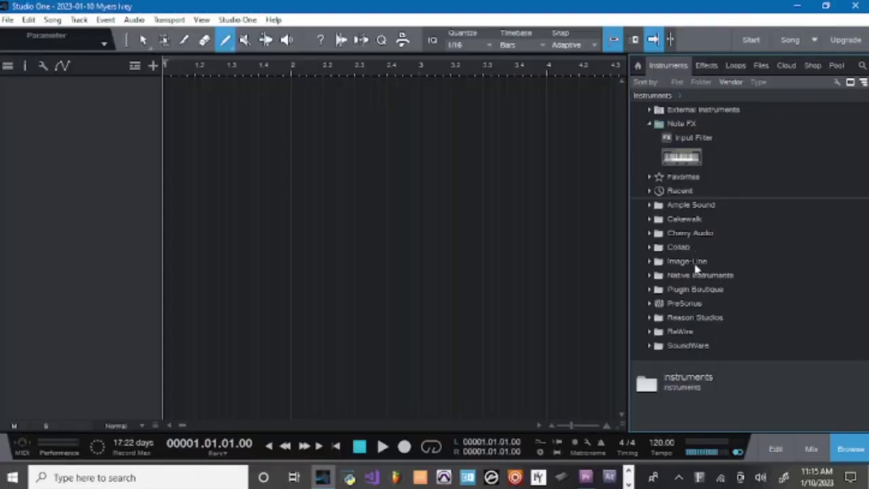
- Drag Impact from the PreSonus instruments folder to create an Impact XT track
{"action": "left_click", "coordinate": [684, 303]}
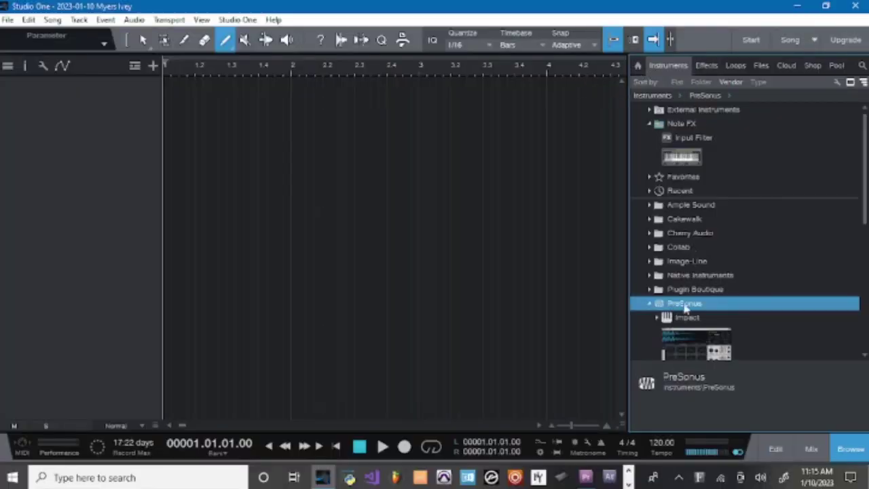
{"action": "left_click", "coordinate": [687, 339]}
{"action": "left_click_drag", "start_coordinate": [688, 338], "coordinate": [47, 97]}
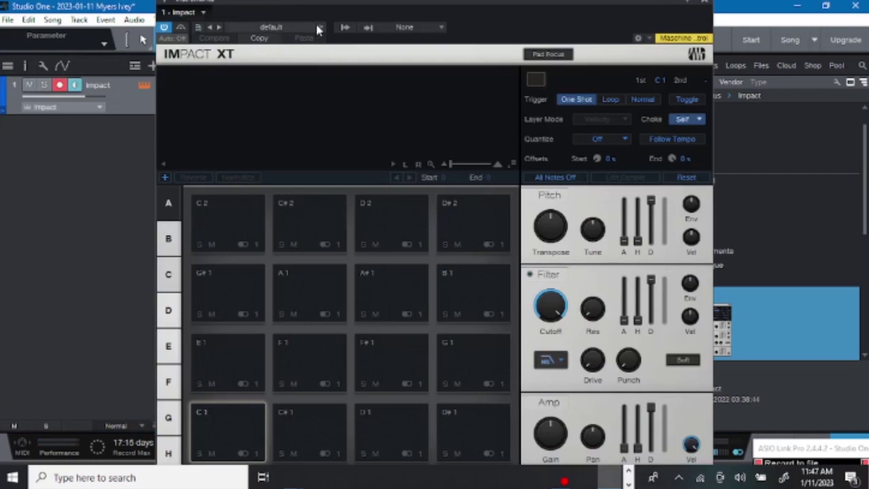
- Load the Hip Hop Underground kit into Impact XT
{"action": "left_click", "coordinate": [320, 28]}
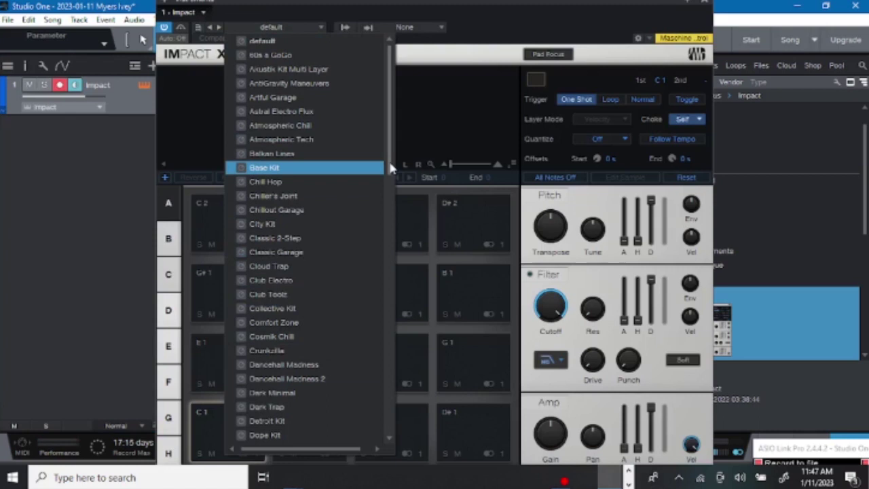
{"action": "mouse_move", "coordinate": [391, 168]}
{"action": "left_mouse_down"}
{"action": "mouse_move", "coordinate": [391, 209]}
{"action": "mouse_move", "coordinate": [380, 122]}
{"action": "left_mouse_up"}
{"action": "left_click", "coordinate": [344, 27]}
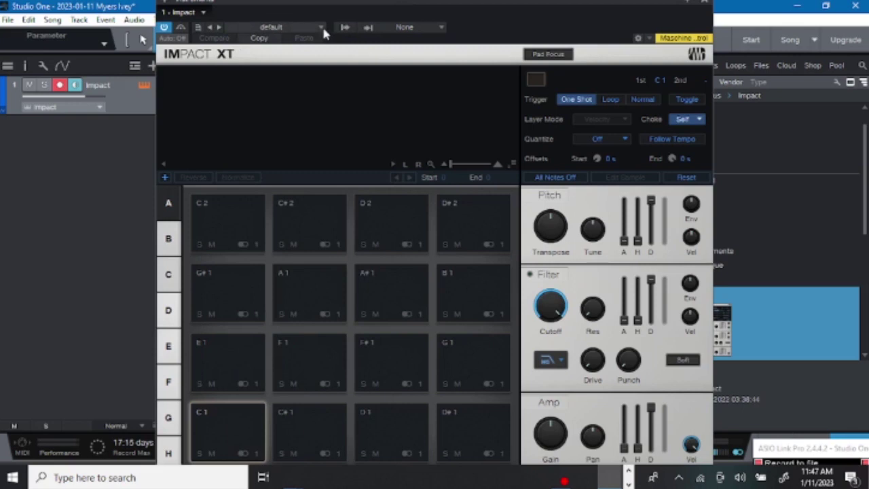
{"action": "left_click", "coordinate": [323, 30]}
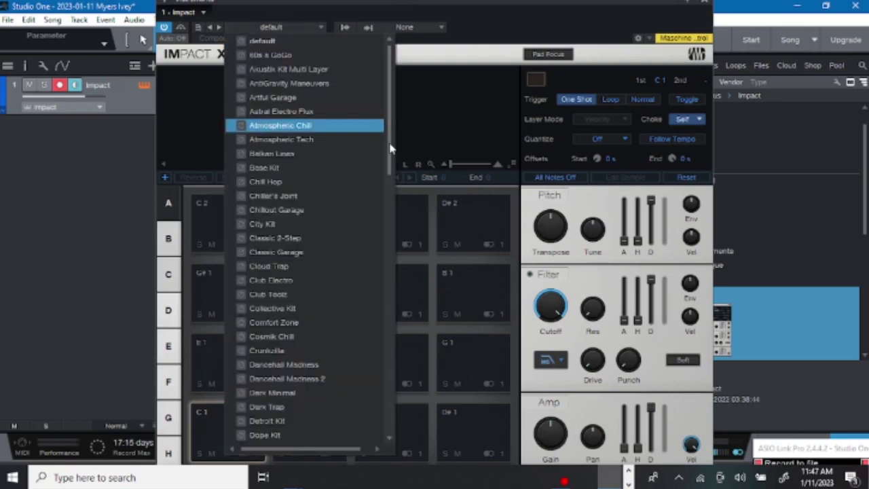
{"action": "left_click_drag", "start_coordinate": [392, 141], "coordinate": [380, 285]}
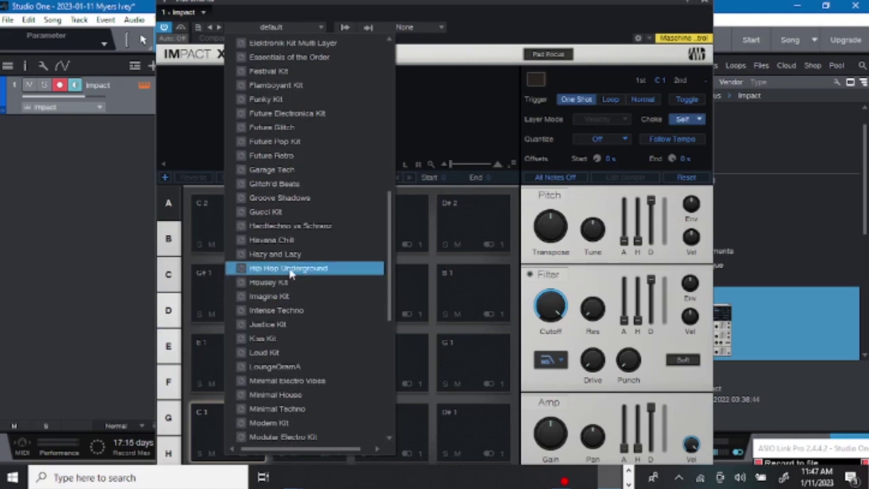
{"action": "left_click", "coordinate": [290, 269]}
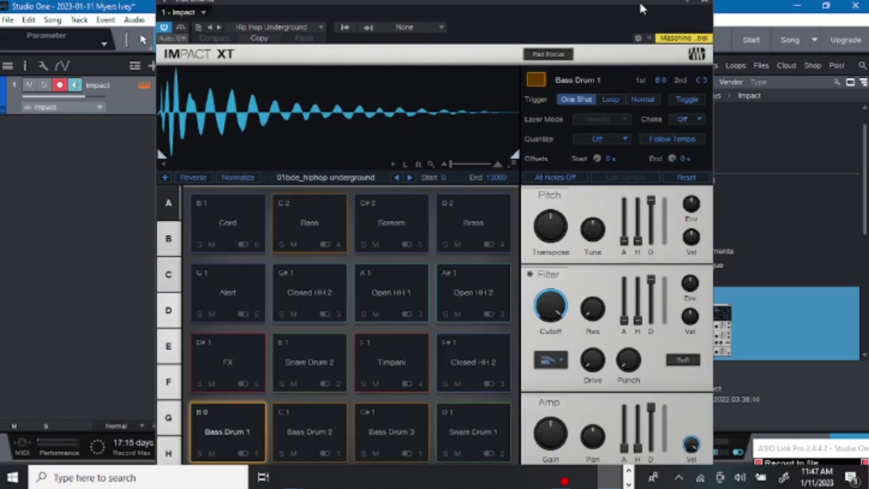
{"action": "mouse_move", "coordinate": [642, 8]}
{"action": "left_mouse_down"}
{"action": "mouse_move", "coordinate": [352, 125]}
{"action": "mouse_move", "coordinate": [254, 308]}
{"action": "left_mouse_up"}
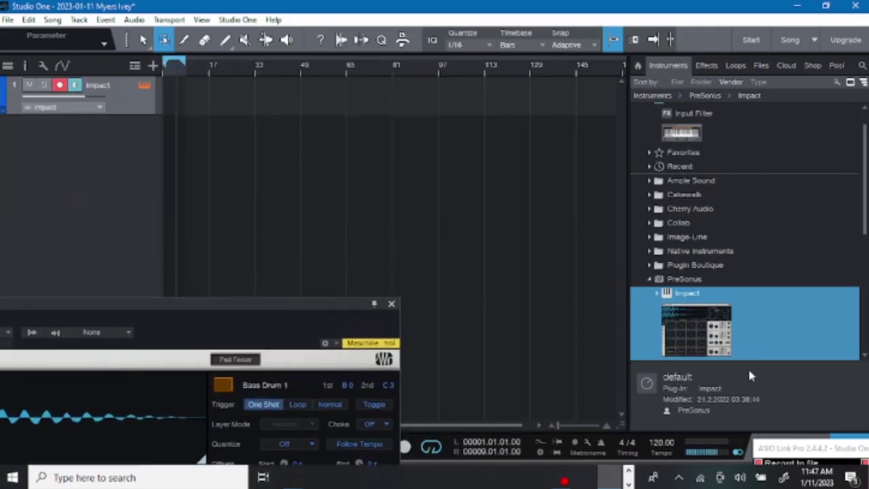
- Drag Cymatics Diablo Lite from the Effects browser onto the Impact track as an insert
{"action": "left_click", "coordinate": [710, 66]}
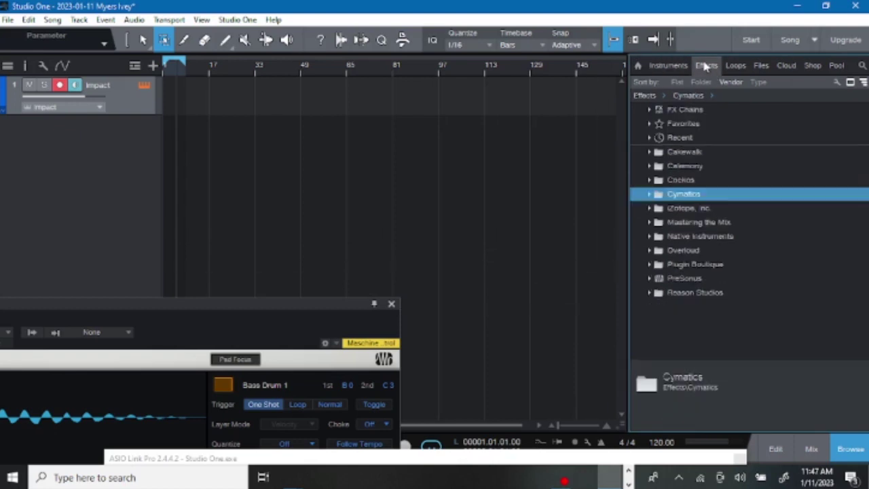
{"action": "left_click", "coordinate": [650, 195]}
{"action": "left_click", "coordinate": [688, 210]}
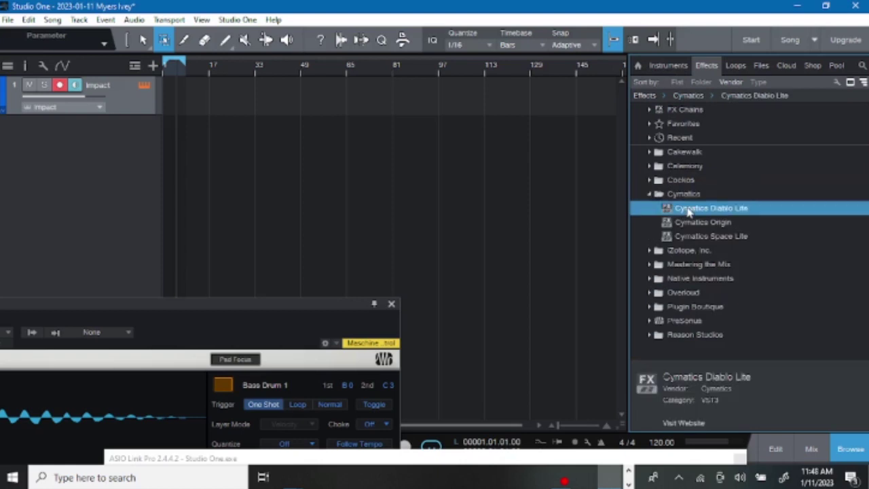
{"action": "mouse_move", "coordinate": [689, 210]}
{"action": "left_mouse_down"}
{"action": "mouse_move", "coordinate": [119, 107]}
{"action": "mouse_move", "coordinate": [114, 85]}
{"action": "left_mouse_up"}
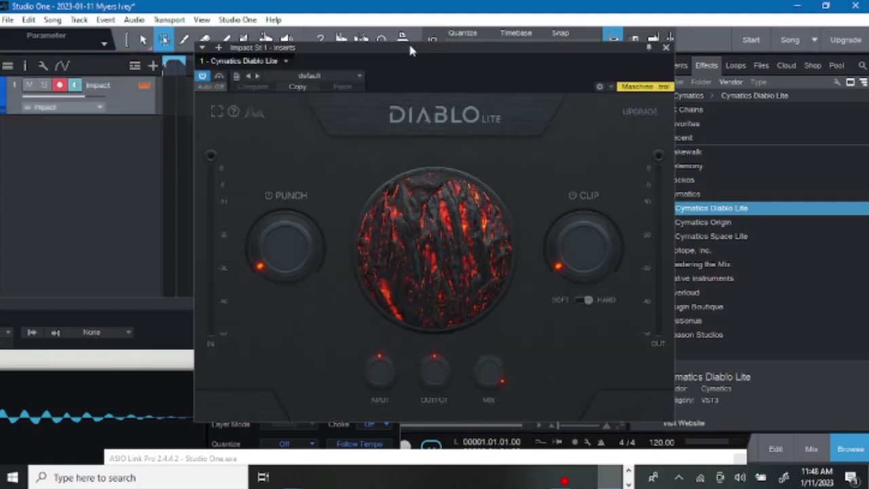
{"action": "mouse_move", "coordinate": [410, 45]}
{"action": "left_mouse_down"}
{"action": "mouse_move", "coordinate": [125, 393]}
{"action": "mouse_move", "coordinate": [153, 390]}
{"action": "left_mouse_up"}
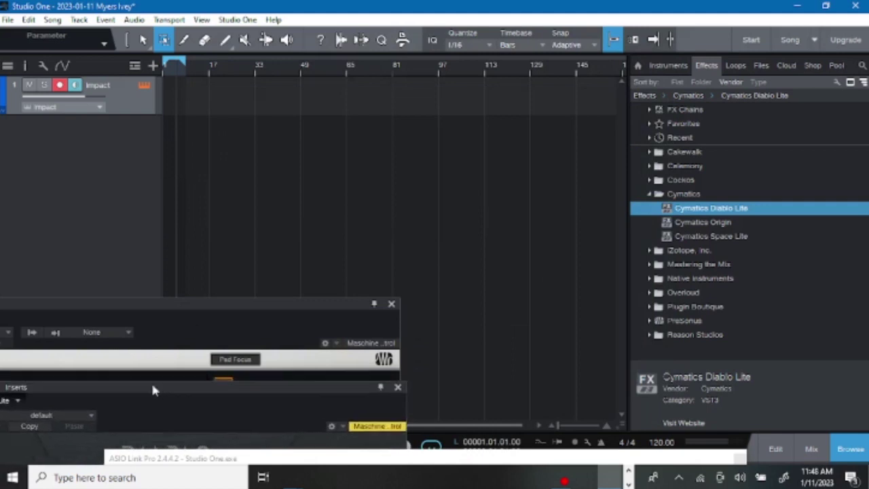
- Paint four Bass Drum 1 hits in the note editor for the Impact part
{"action": "left_click", "coordinate": [785, 458]}
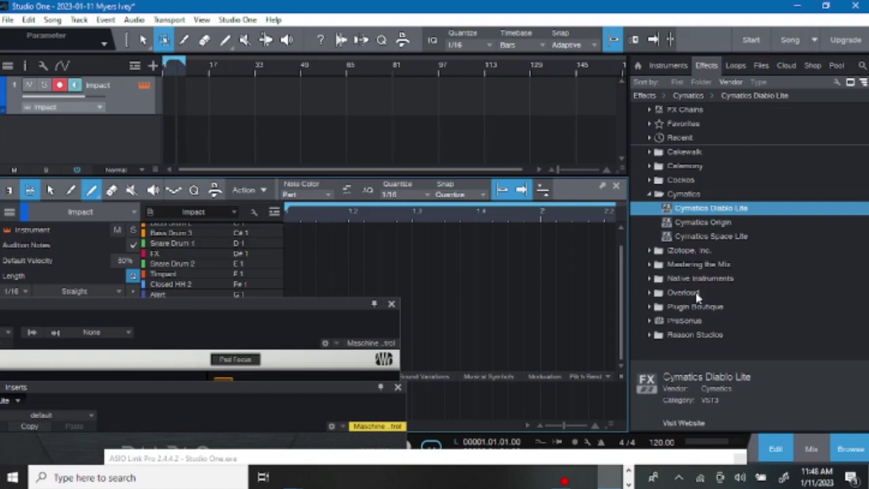
{"action": "left_click_drag", "start_coordinate": [622, 289], "coordinate": [620, 262]}
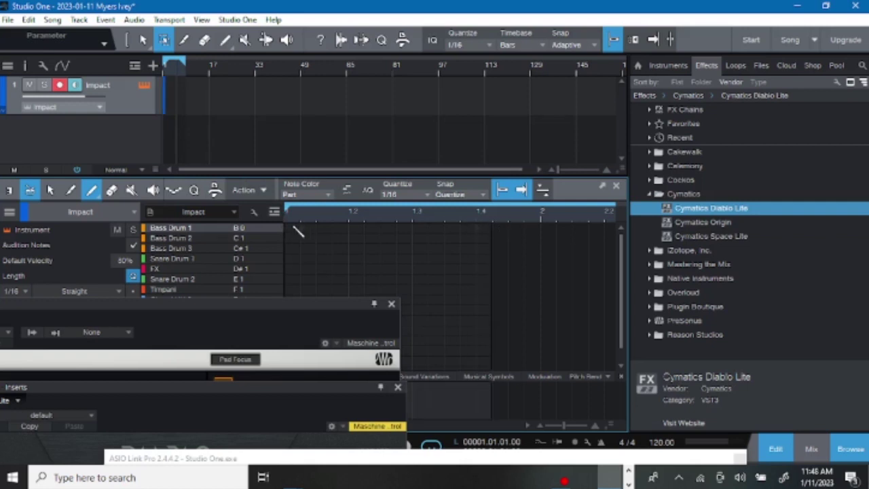
{"action": "left_click", "coordinate": [289, 228]}
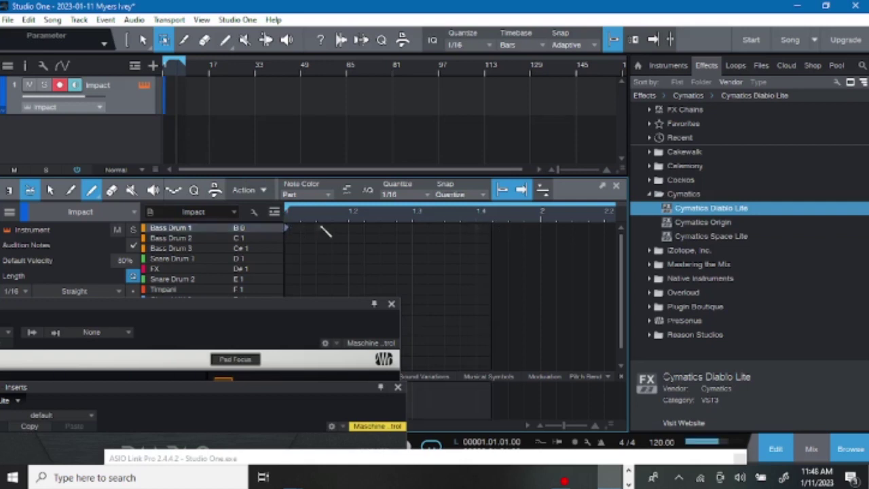
{"action": "left_click", "coordinate": [351, 228]}
{"action": "left_click", "coordinate": [382, 228]}
{"action": "left_click", "coordinate": [414, 229]}
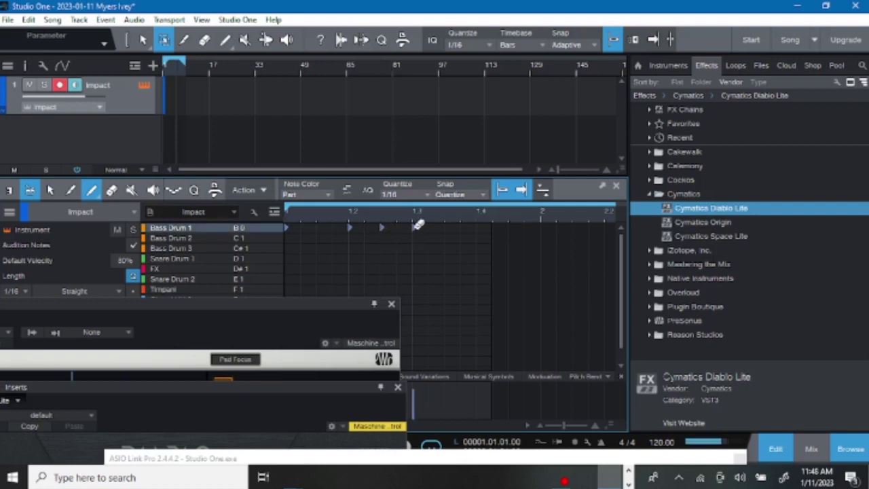
- Play back the four-hit kick pattern, then stop
{"action": "mouse_move", "coordinate": [290, 307]}
{"action": "left_mouse_down"}
{"action": "mouse_move", "coordinate": [704, 91]}
{"action": "mouse_move", "coordinate": [723, 144]}
{"action": "left_mouse_up"}
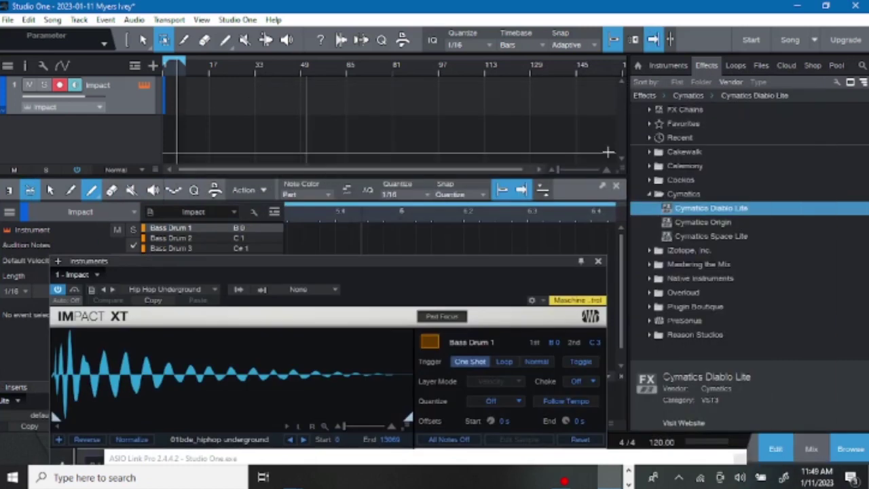
{"action": "left_click_drag", "start_coordinate": [723, 144], "coordinate": [751, 371]}
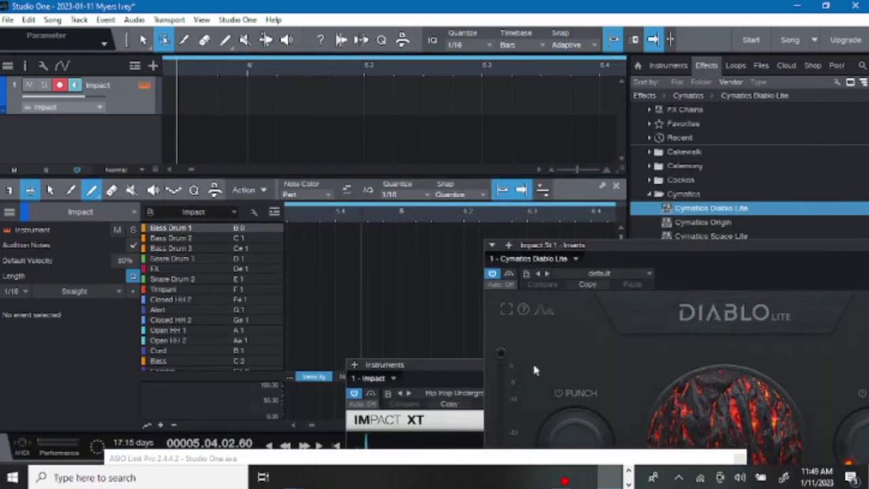
{"action": "left_click", "coordinate": [288, 447]}
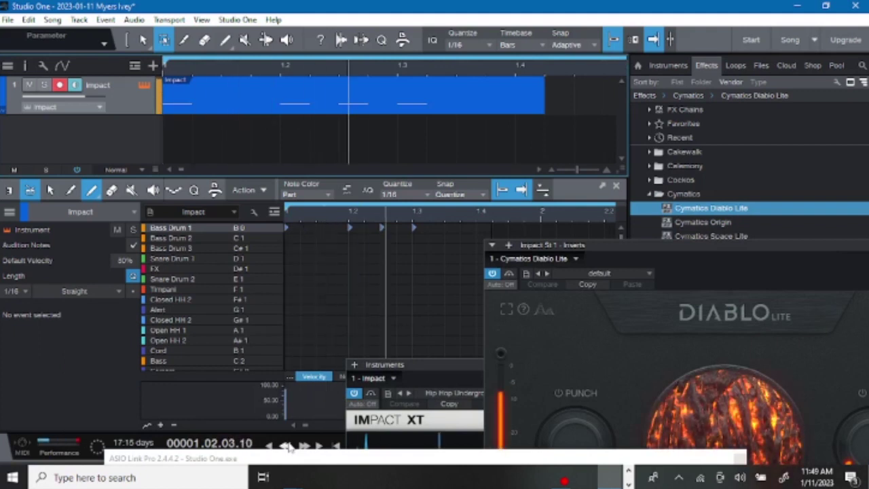
{"action": "scroll", "coordinate": [184, 61], "scroll_direction": "down", "scroll_amount": 5}
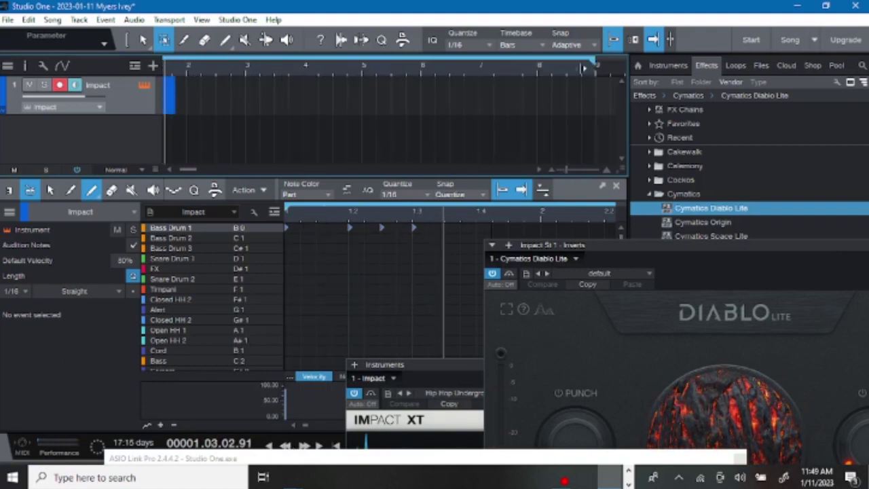
{"action": "scroll", "coordinate": [578, 161], "scroll_direction": "up", "scroll_amount": 5}
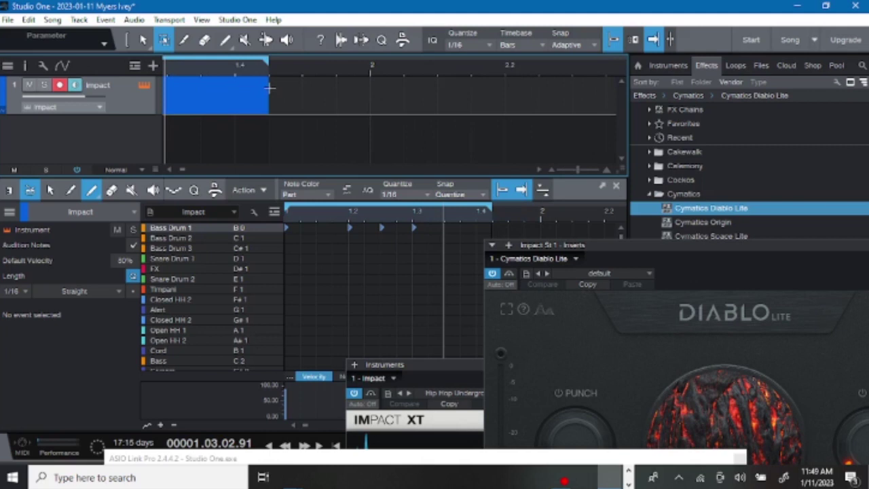
{"action": "key", "text": "space"}
{"action": "key", "text": "space"}
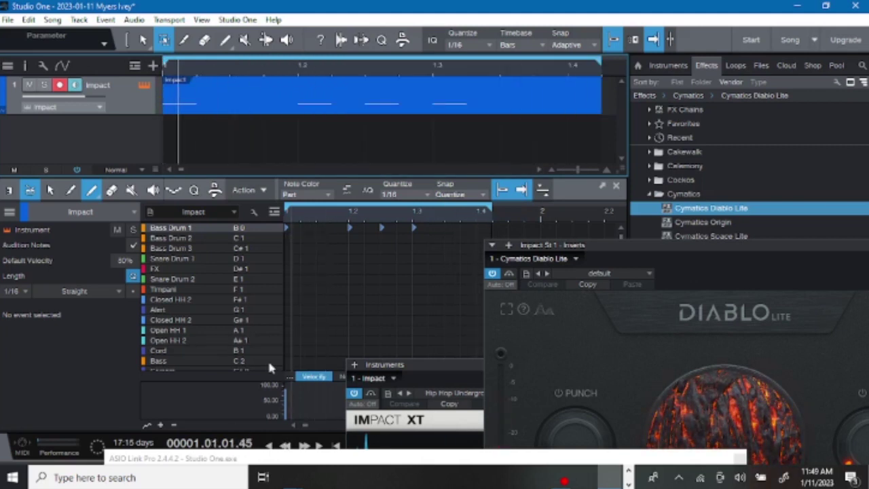
{"action": "mouse_move", "coordinate": [571, 246]}
{"action": "left_mouse_down"}
{"action": "mouse_move", "coordinate": [658, 71]}
{"action": "mouse_move", "coordinate": [676, 76]}
{"action": "left_mouse_up"}
- Audition the kick while setting Diablo Lite Punch to 14% and Output to -7 dB
{"action": "key", "text": "space"}
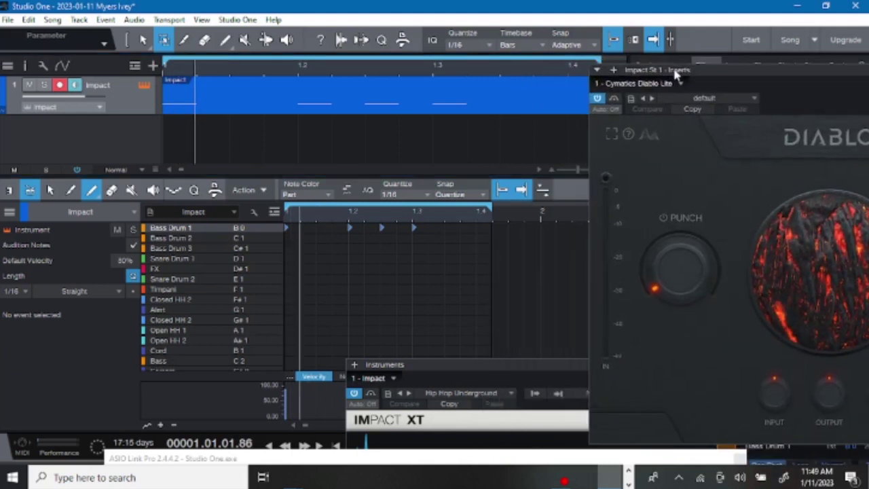
{"action": "mouse_move", "coordinate": [679, 268]}
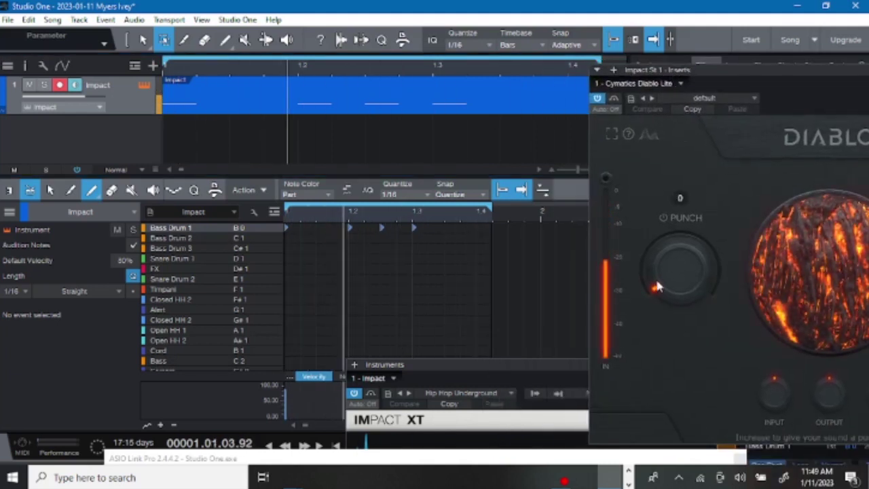
{"action": "left_click_drag", "start_coordinate": [656, 286], "coordinate": [656, 276]}
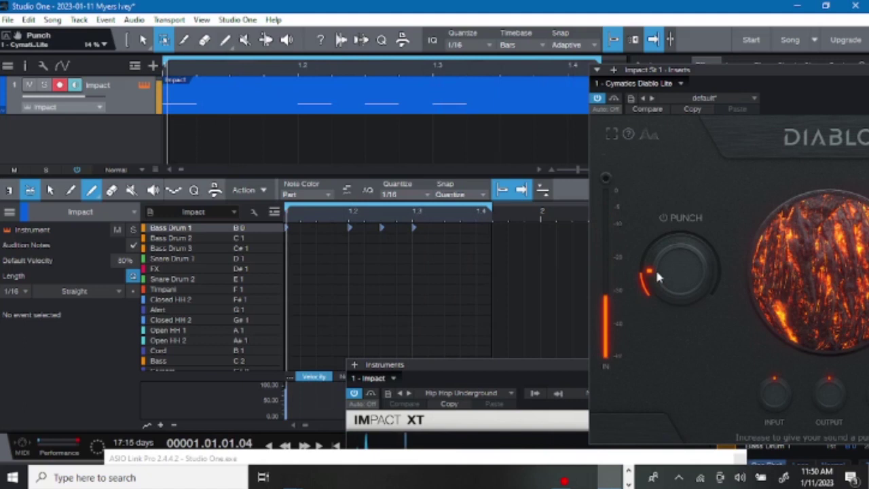
{"action": "key", "text": "space"}
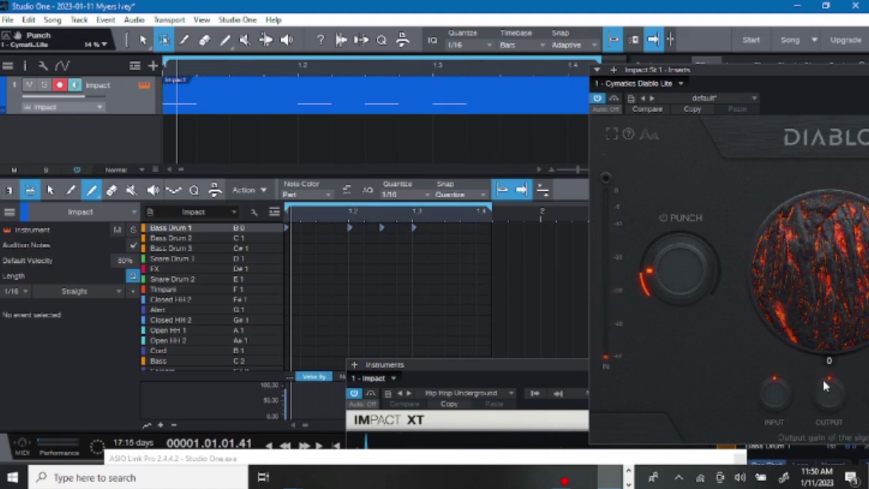
{"action": "left_click_drag", "start_coordinate": [820, 384], "coordinate": [820, 388]}
{"action": "key", "text": "space"}
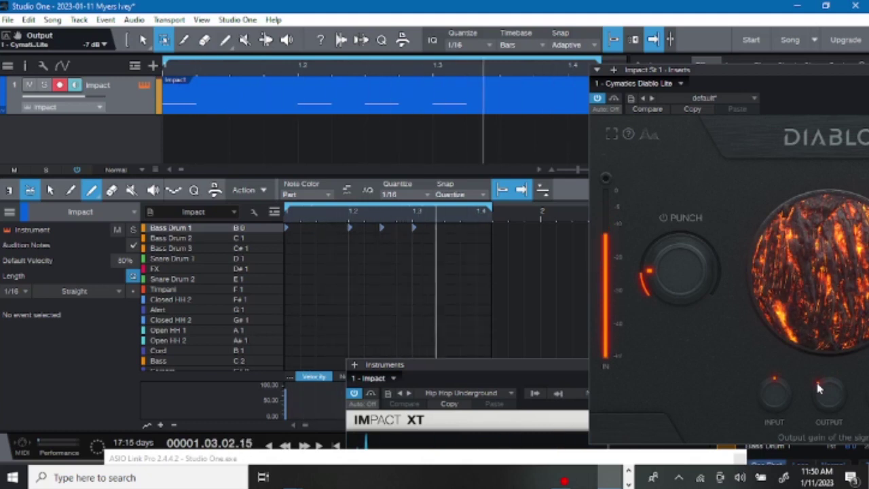
{"action": "key", "text": "space"}
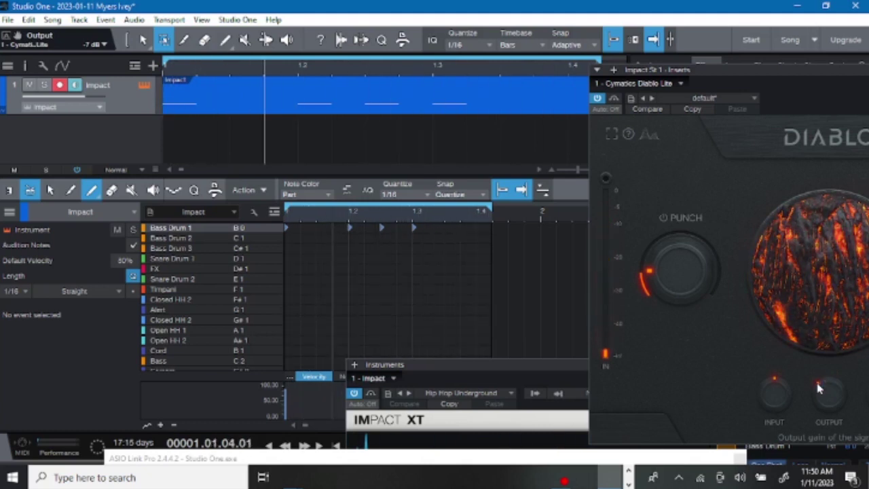
{"action": "left_click_drag", "start_coordinate": [768, 69], "coordinate": [563, 106]}
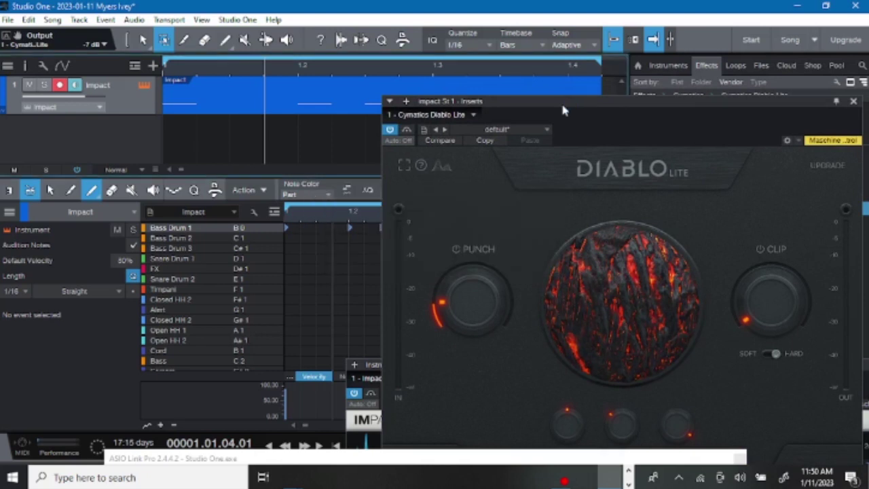
- Lower Diablo Lite's Clip to 14, try Soft mode, then settle on Hard clipping
{"action": "left_click_drag", "start_coordinate": [562, 106], "coordinate": [457, 97]}
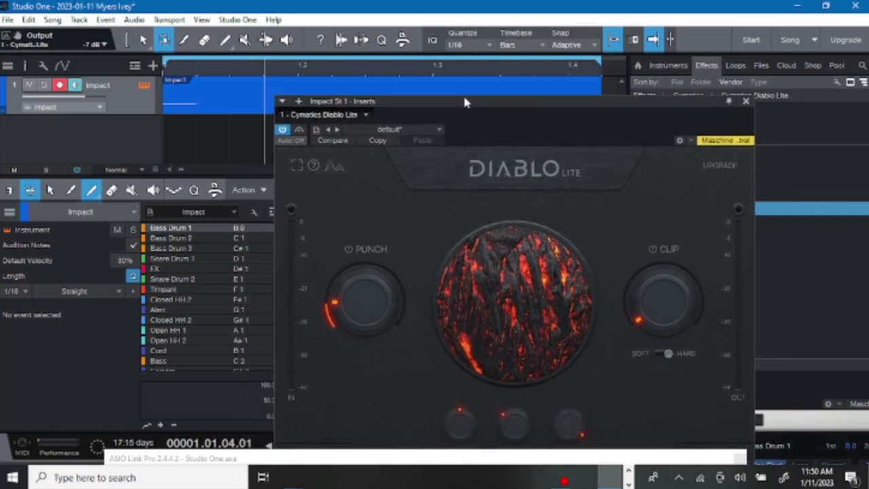
{"action": "mouse_move", "coordinate": [771, 297]}
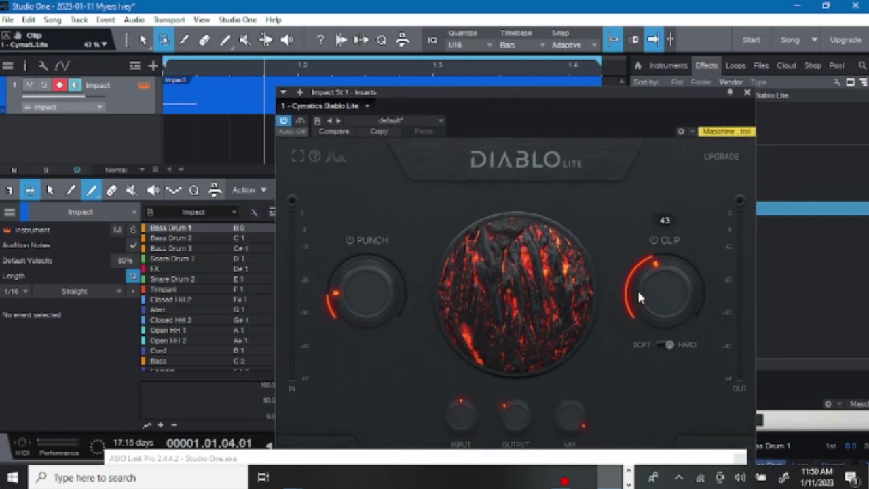
{"action": "left_click_drag", "start_coordinate": [638, 294], "coordinate": [635, 302]}
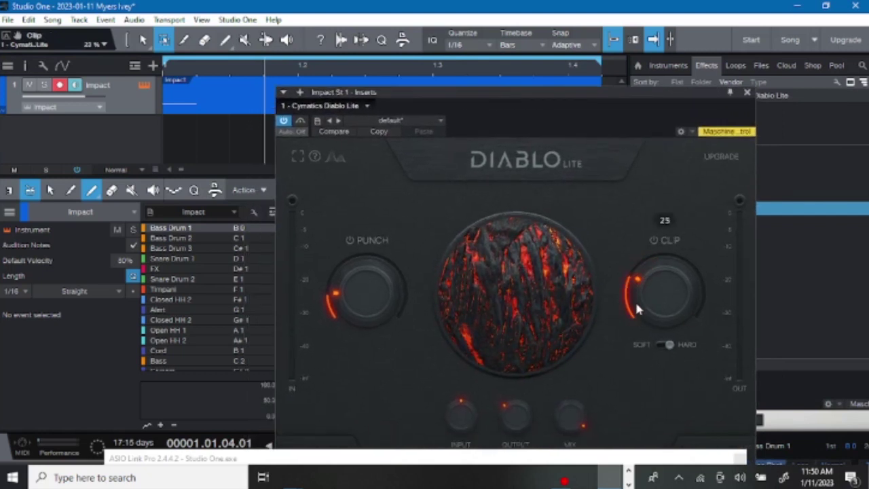
{"action": "left_click", "coordinate": [658, 345]}
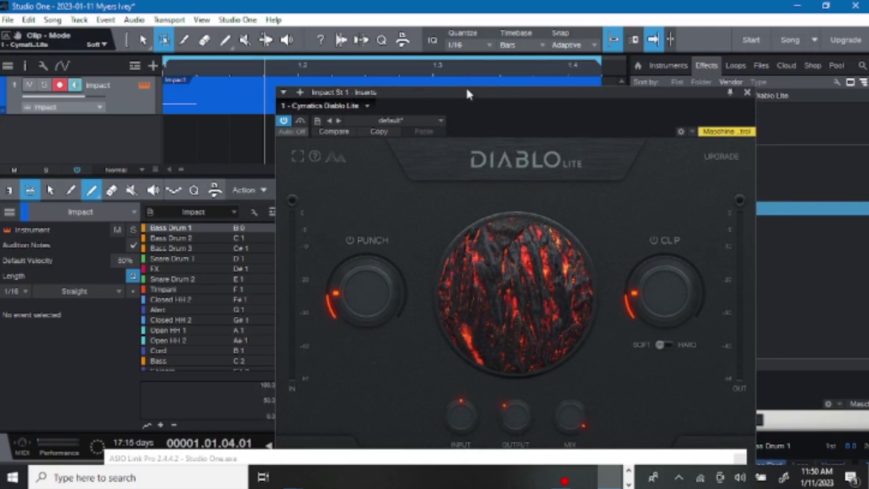
{"action": "left_click_drag", "start_coordinate": [466, 91], "coordinate": [579, 89]}
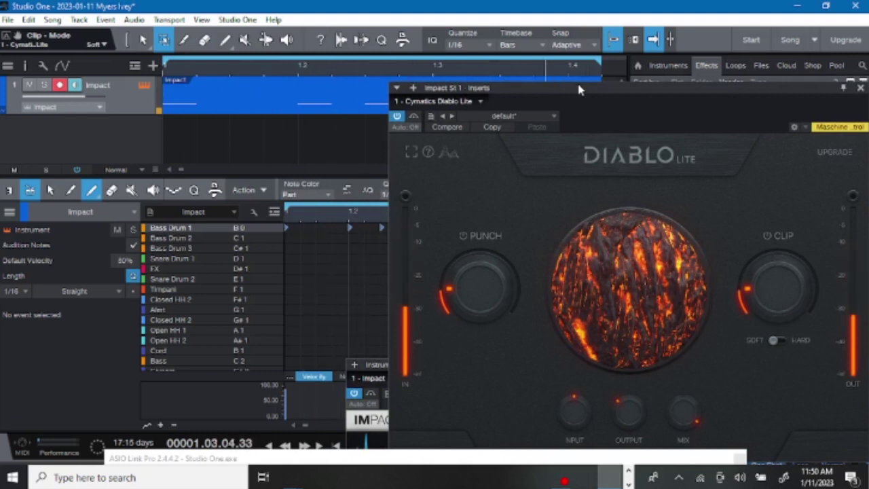
{"action": "left_click", "coordinate": [786, 343]}
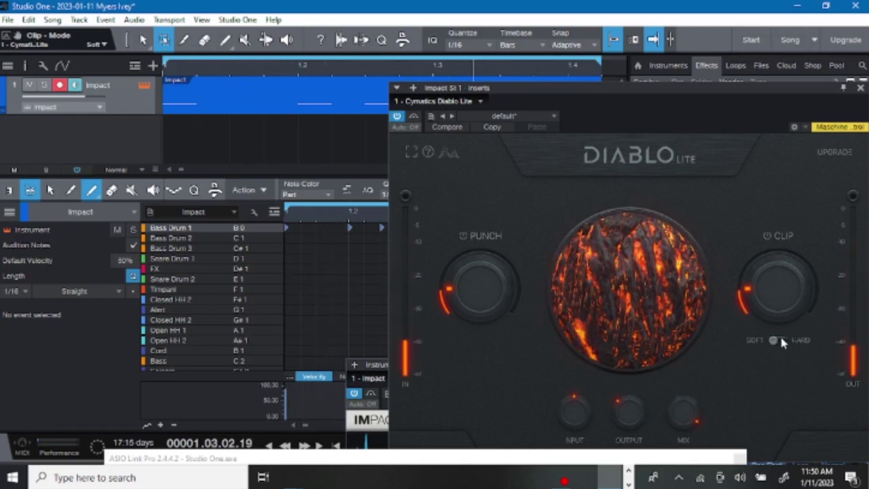
{"action": "left_click", "coordinate": [780, 340]}
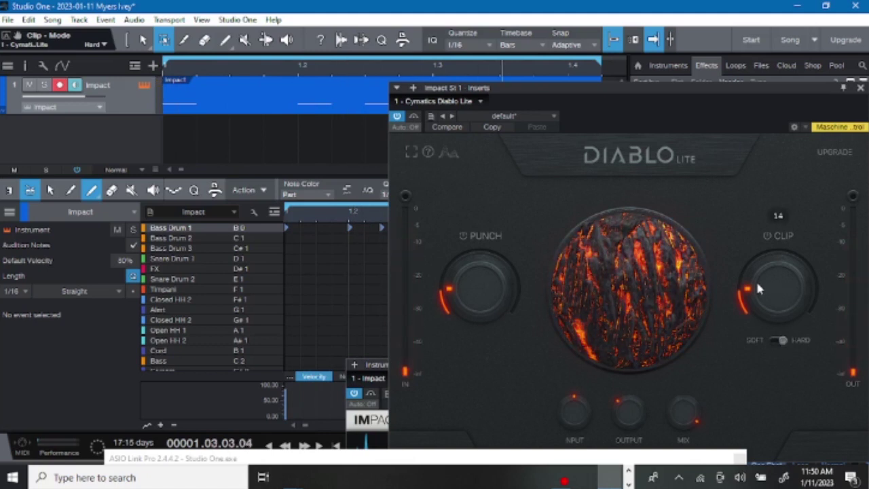
- Set Diablo Lite Mix to 71%, Input to 3 dB and Punch to 38%, replaying the kick
{"action": "left_click", "coordinate": [696, 412]}
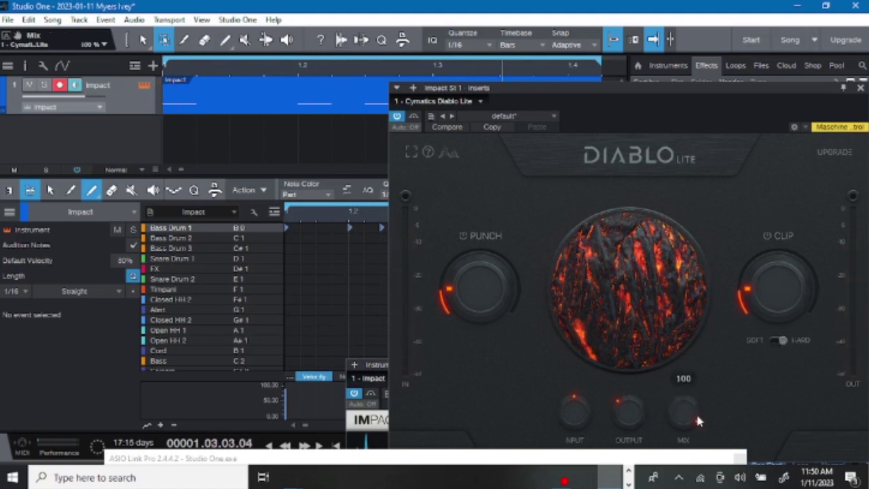
{"action": "mouse_move", "coordinate": [695, 408]}
{"action": "left_mouse_down"}
{"action": "mouse_move", "coordinate": [694, 399]}
{"action": "mouse_move", "coordinate": [695, 417]}
{"action": "left_mouse_up"}
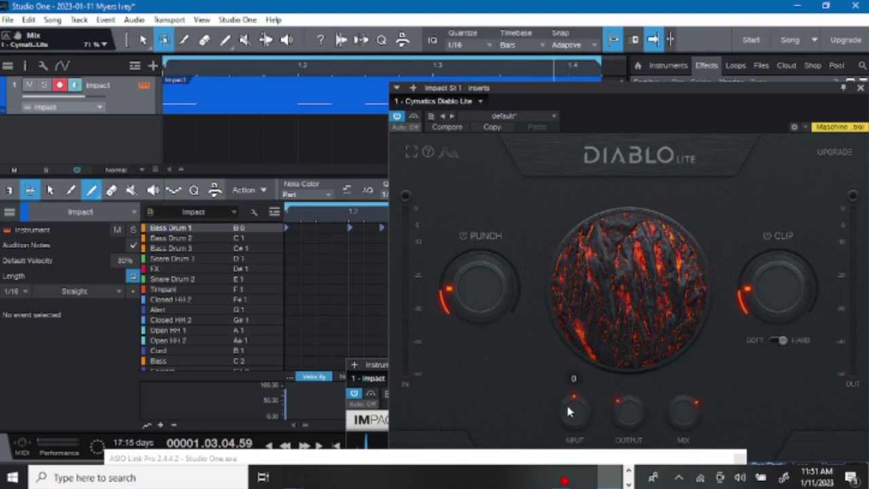
{"action": "left_click_drag", "start_coordinate": [570, 411], "coordinate": [570, 406]}
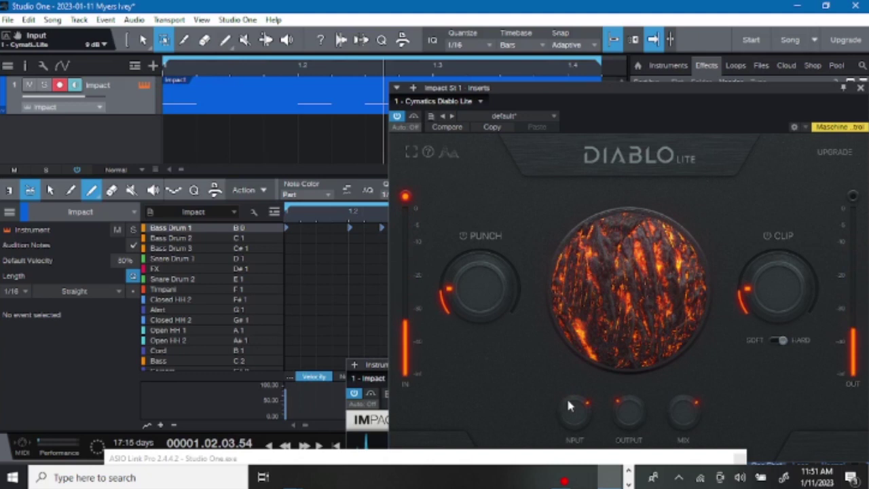
{"action": "left_click_drag", "start_coordinate": [569, 405], "coordinate": [571, 410]}
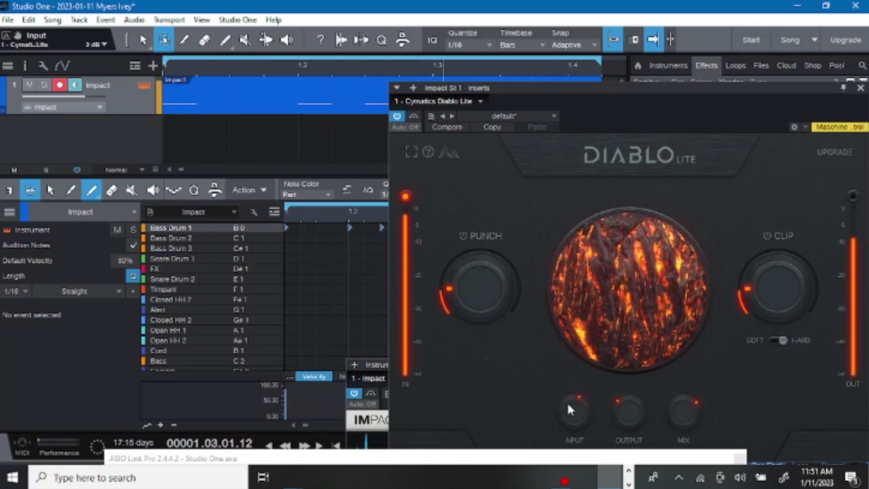
{"action": "key", "text": "space"}
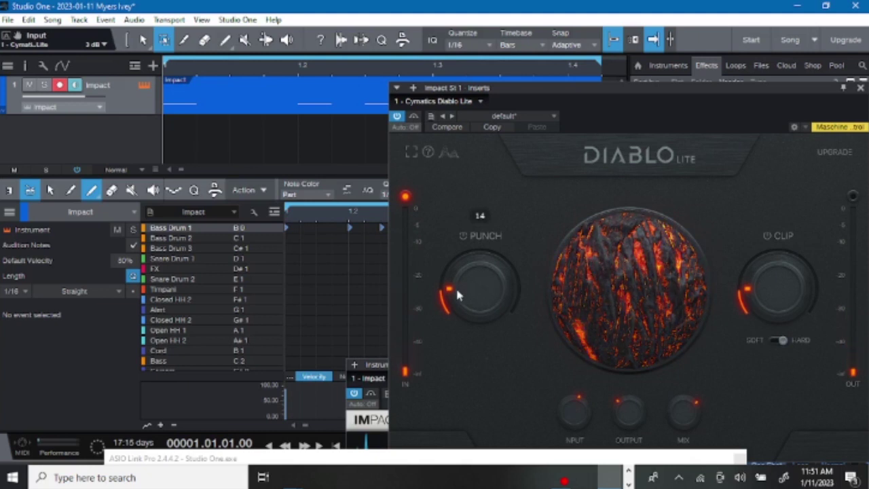
{"action": "left_click_drag", "start_coordinate": [457, 296], "coordinate": [458, 282]}
{"action": "key", "text": "space"}
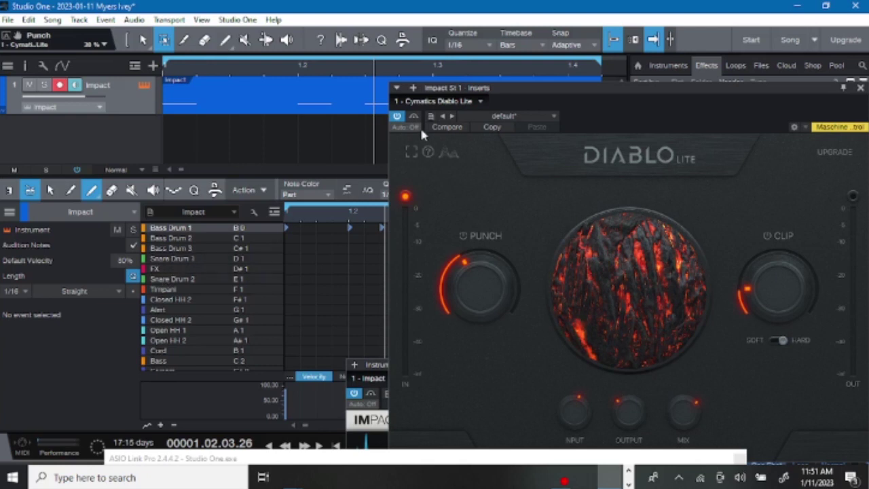
- Add a mono audio track from the Track menu
{"action": "right_click", "coordinate": [121, 132]}
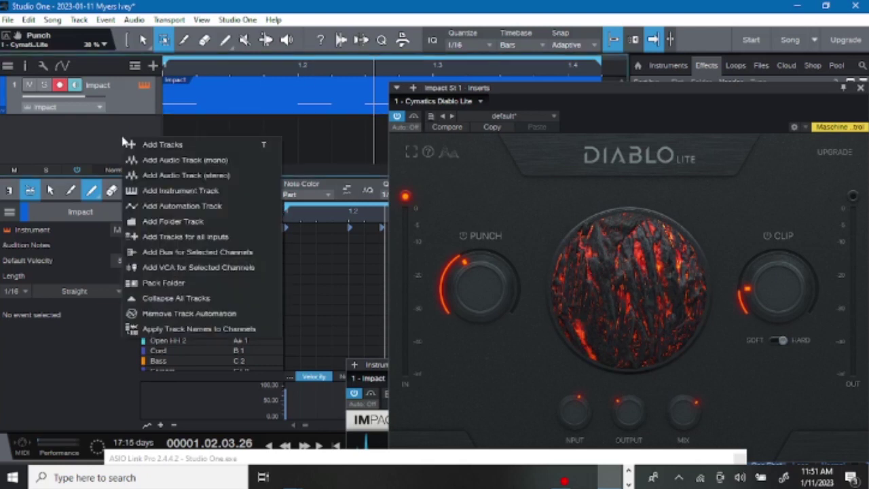
{"action": "left_click", "coordinate": [72, 143]}
{"action": "left_click", "coordinate": [79, 21]}
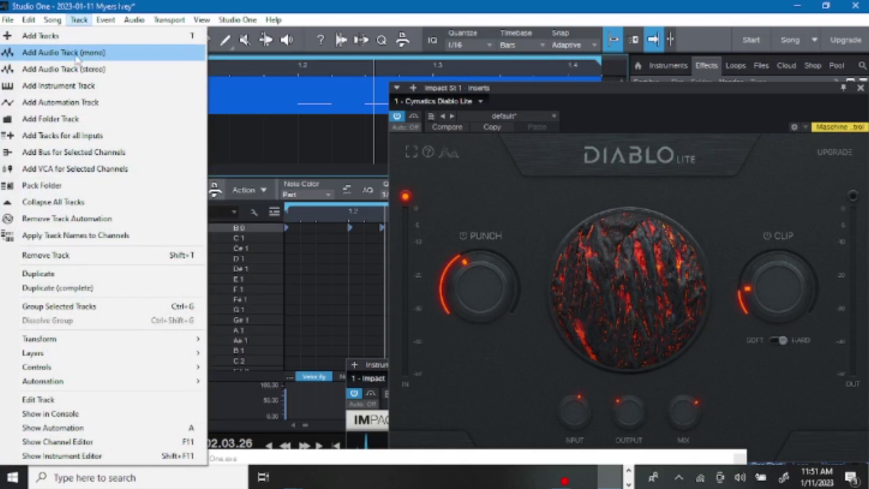
{"action": "left_click", "coordinate": [100, 58]}
- Remove the new Track 2, leaving only the Impact track, and reopen the Track menu
{"action": "left_click", "coordinate": [169, 139]}
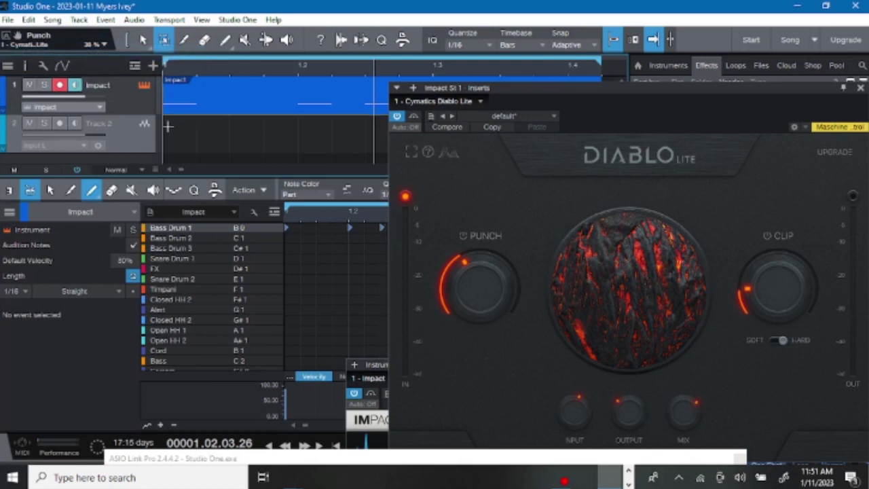
{"action": "left_click", "coordinate": [412, 89]}
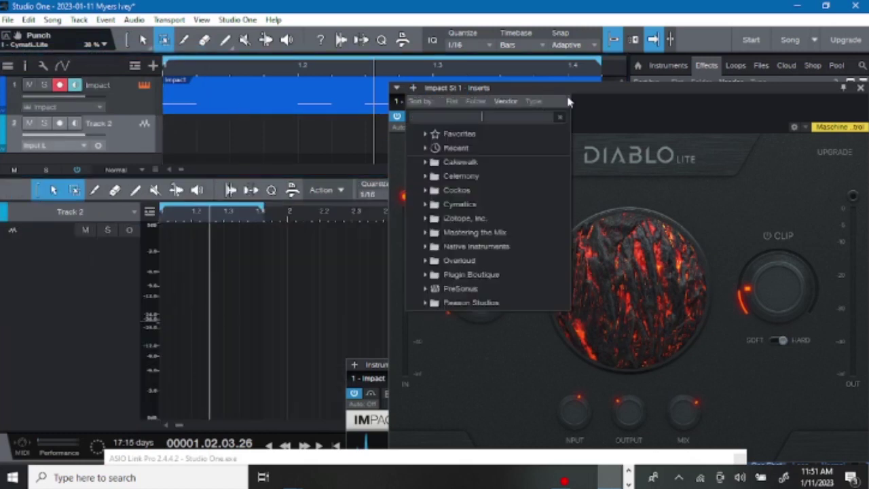
{"action": "left_click", "coordinate": [527, 82]}
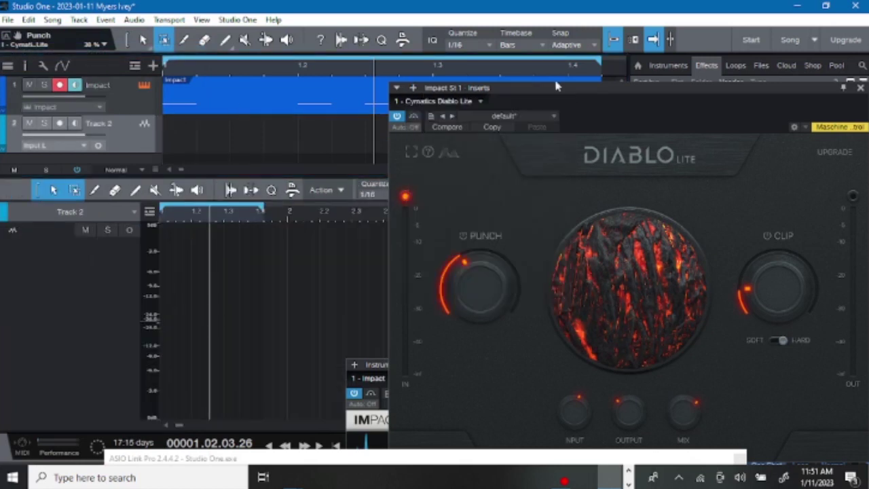
{"action": "right_click", "coordinate": [119, 136]}
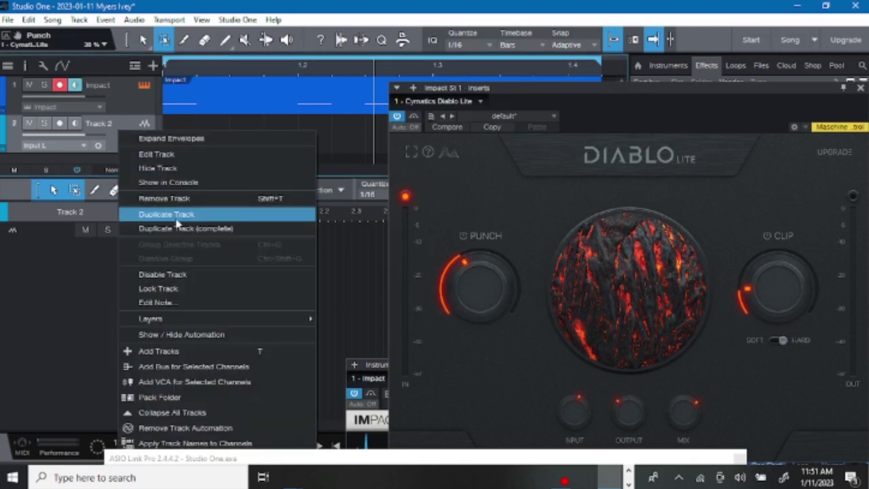
{"action": "left_click", "coordinate": [167, 198]}
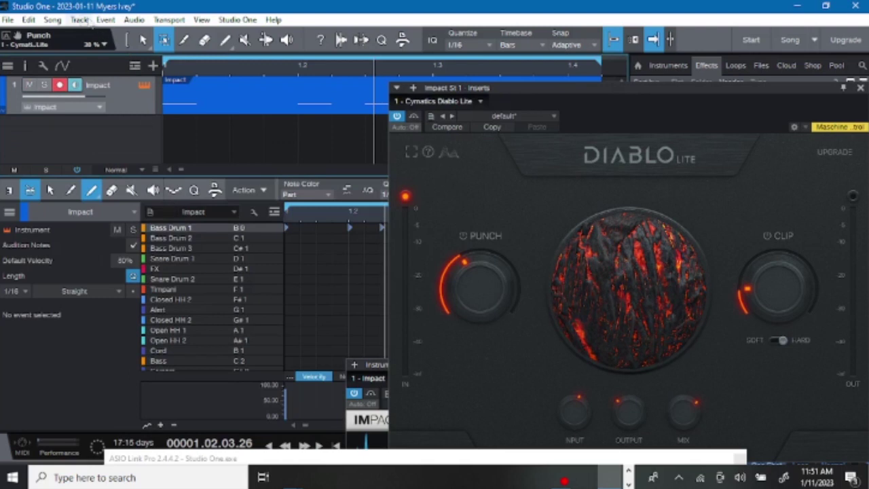
{"action": "left_click", "coordinate": [80, 20]}
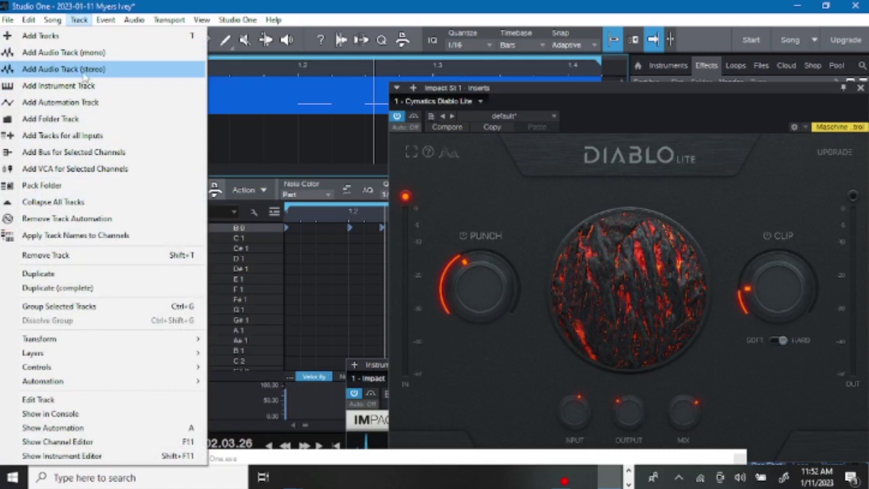
- Add a stereo audio track, draw an event on it, then remove the track
{"action": "left_click", "coordinate": [85, 71]}
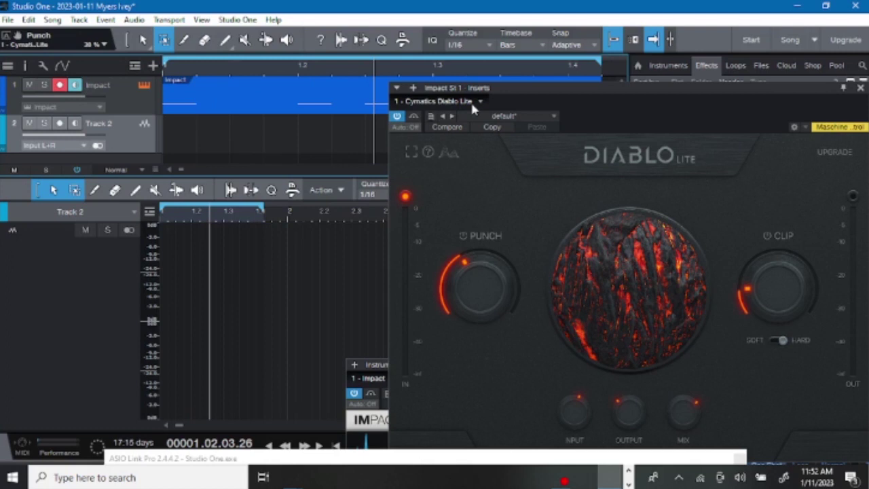
{"action": "left_click_drag", "start_coordinate": [452, 88], "coordinate": [686, 123]}
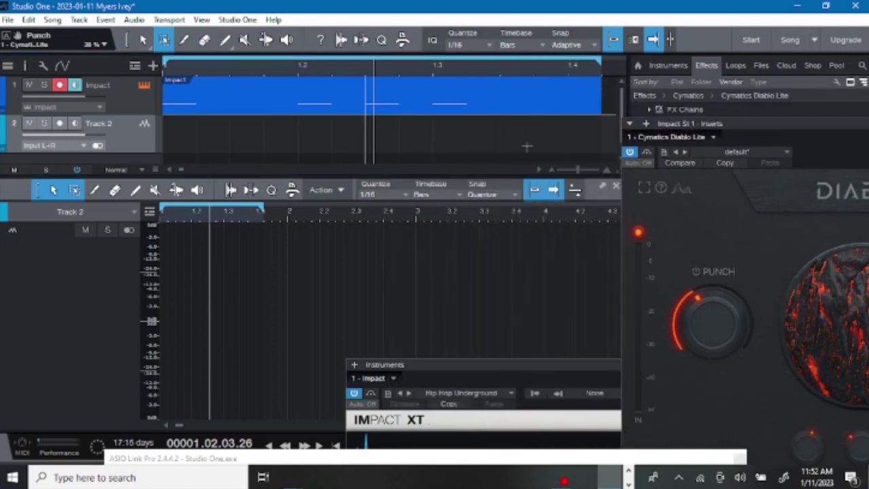
{"action": "left_click_drag", "start_coordinate": [160, 246], "coordinate": [367, 239]}
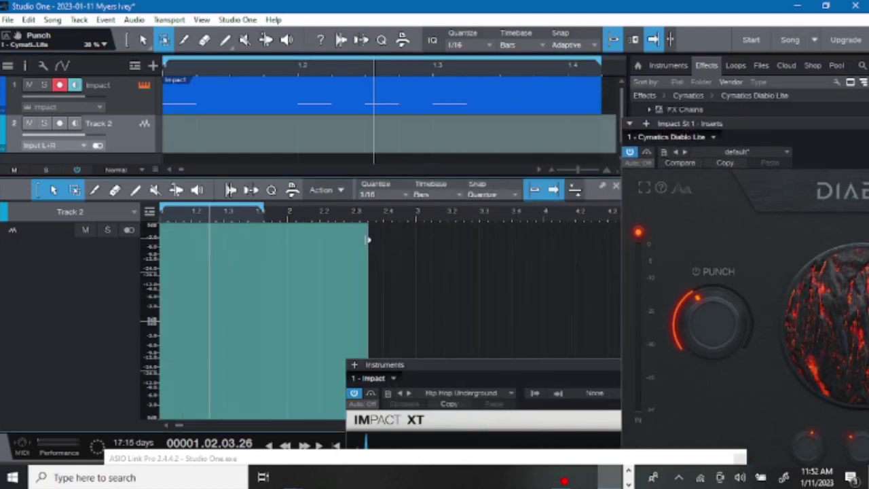
{"action": "right_click", "coordinate": [117, 142]}
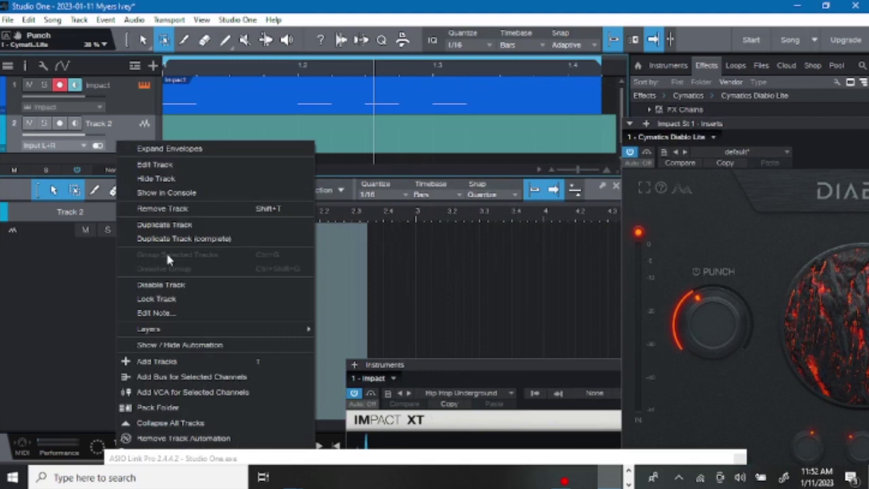
{"action": "left_click", "coordinate": [163, 209]}
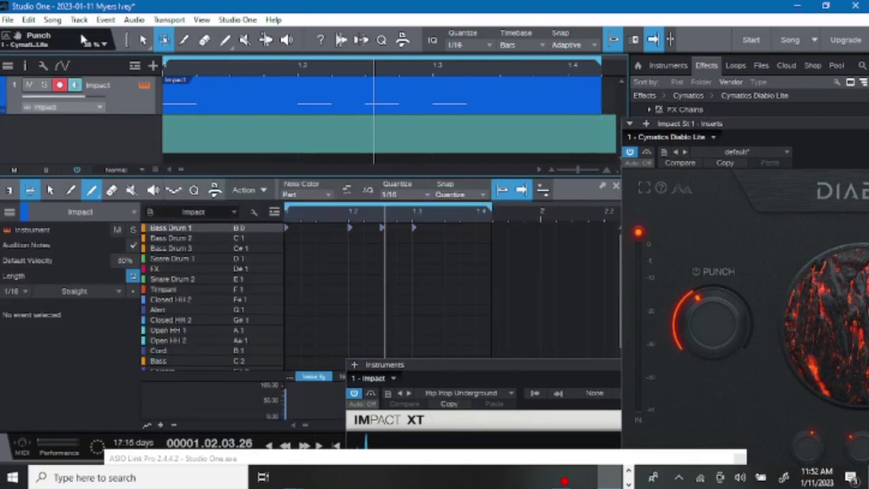
- Add a mono audio track, undo it, and bring up the Impact track's context menu
{"action": "left_click", "coordinate": [79, 20]}
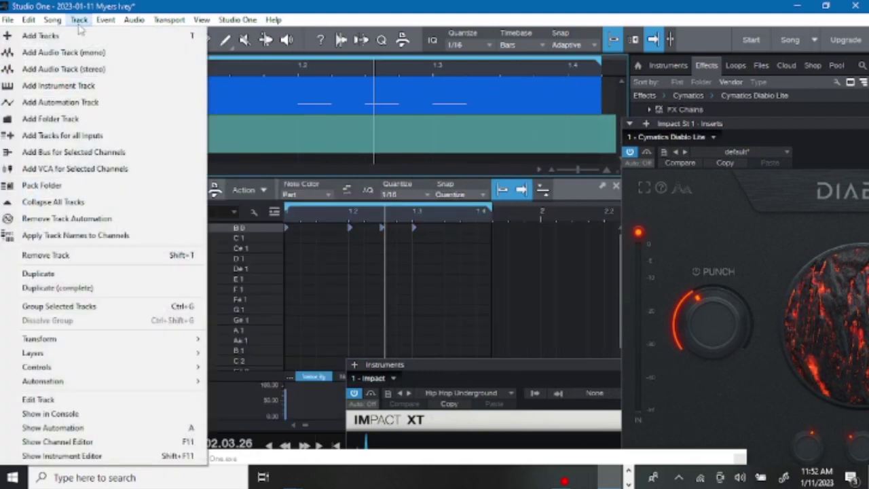
{"action": "left_click", "coordinate": [76, 60]}
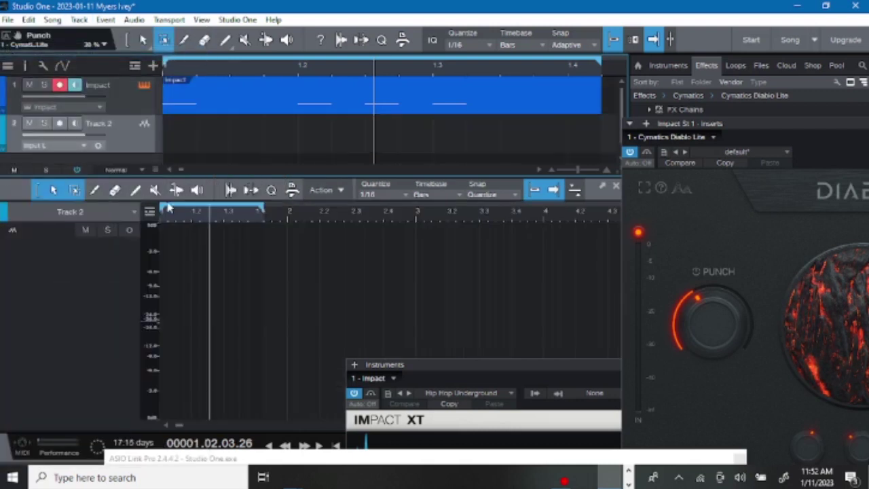
{"action": "key", "text": "ctrl+z"}
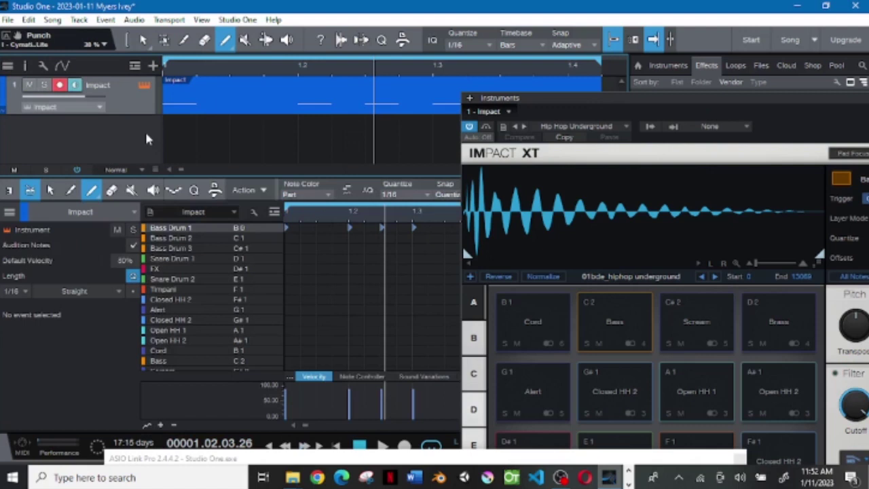
{"action": "right_click", "coordinate": [132, 114]}
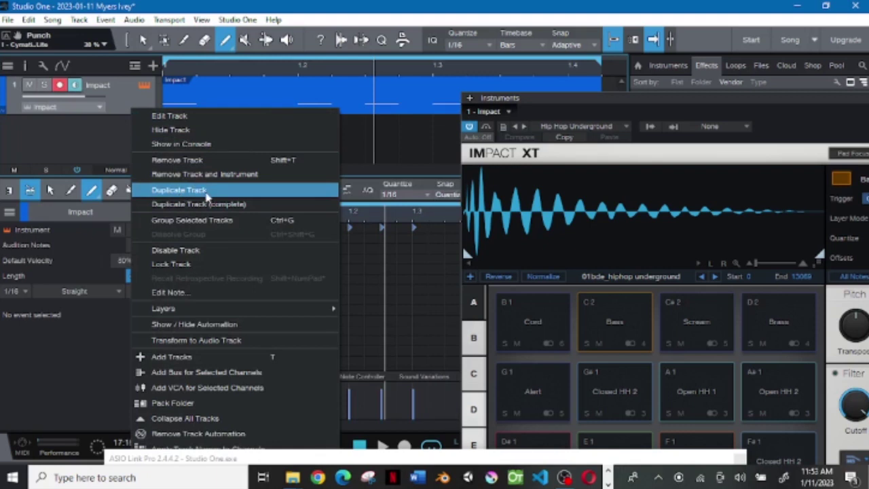
- Duplicate Impact as Impact 2, draw an empty part from bar 1, and mute track 1
{"action": "left_click", "coordinate": [201, 205]}
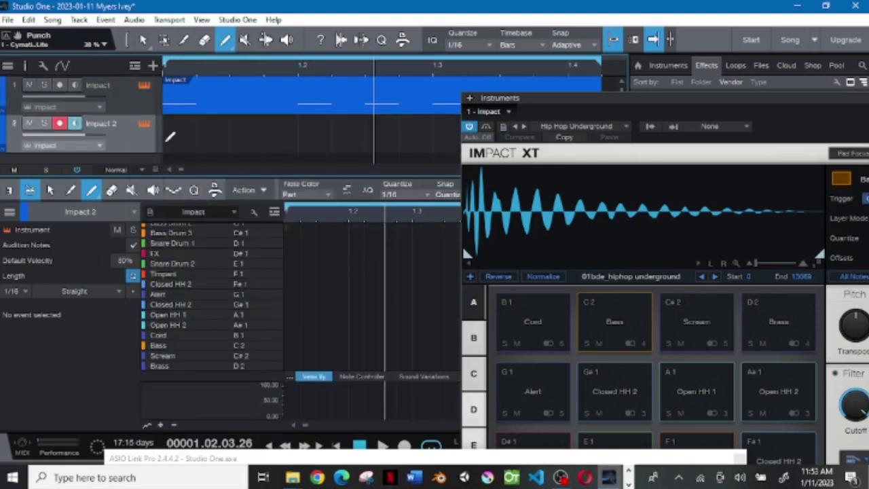
{"action": "left_click_drag", "start_coordinate": [171, 131], "coordinate": [469, 136]}
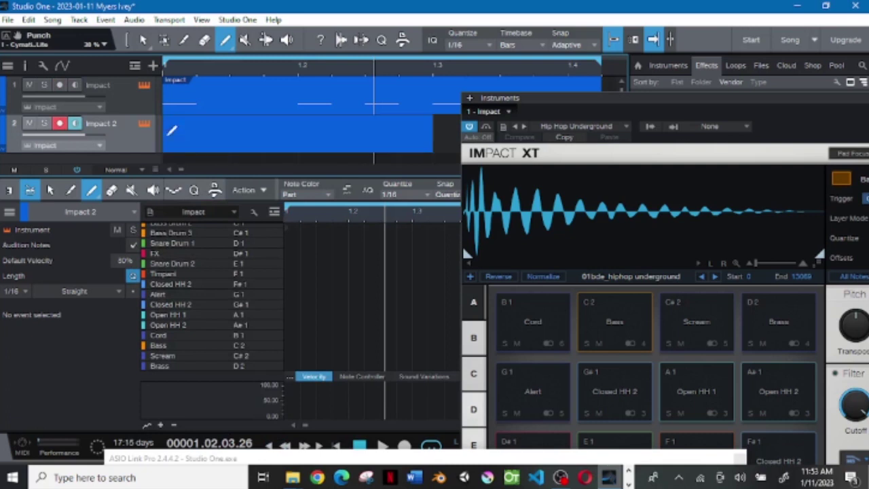
{"action": "left_click", "coordinate": [28, 83]}
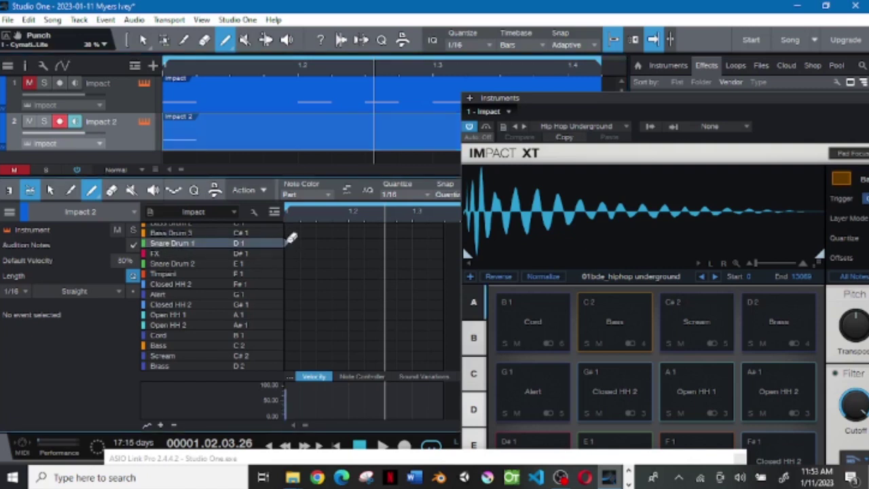
- Try an FX note and delete it, then paint four Snare Drum 1 hits
{"action": "left_click", "coordinate": [332, 252]}
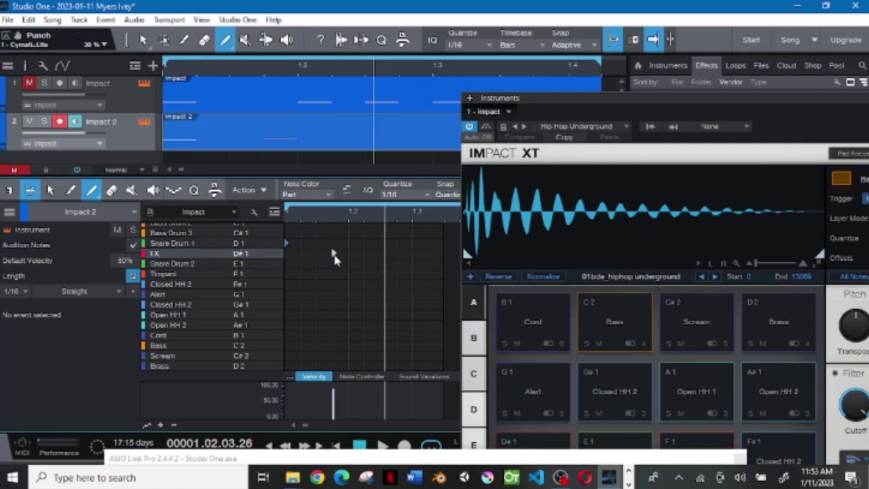
{"action": "right_click", "coordinate": [332, 256]}
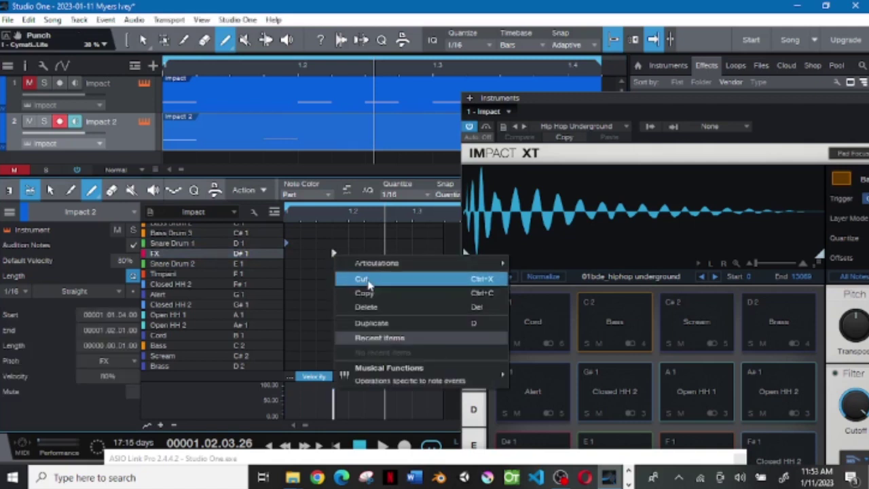
{"action": "left_click", "coordinate": [365, 278]}
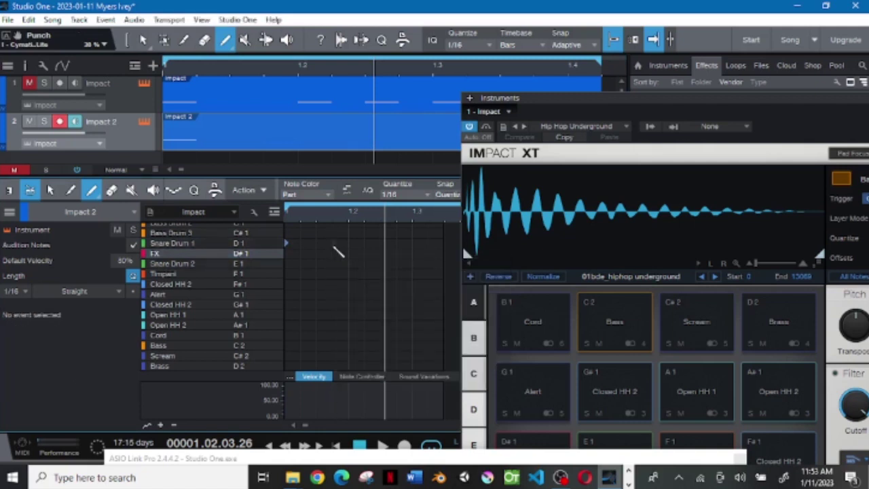
{"action": "left_click", "coordinate": [333, 243]}
{"action": "left_click", "coordinate": [351, 243]}
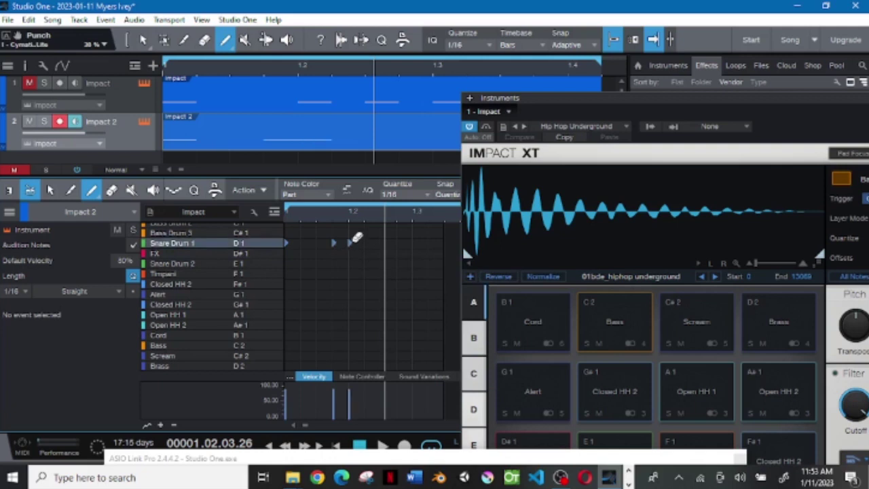
{"action": "left_click", "coordinate": [381, 244]}
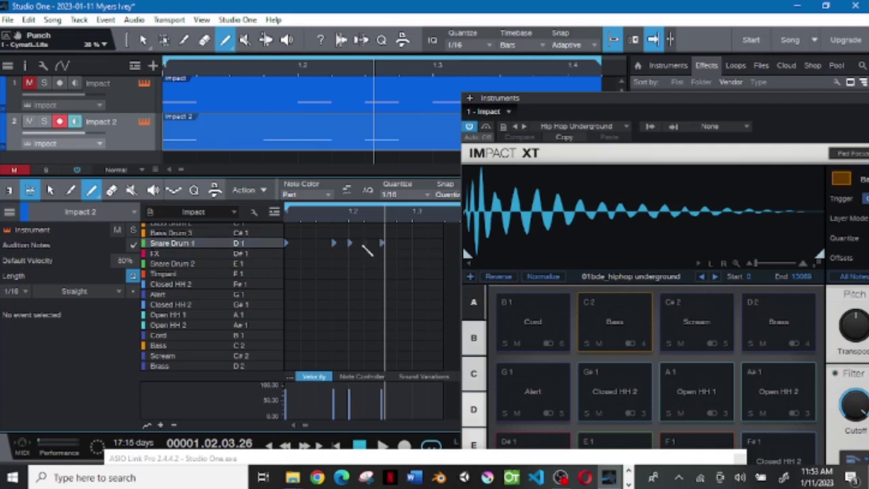
{"action": "left_click", "coordinate": [364, 244]}
- Remove one Snare Drum 1 hit, add a later one, and play the pattern back
{"action": "right_click", "coordinate": [351, 242]}
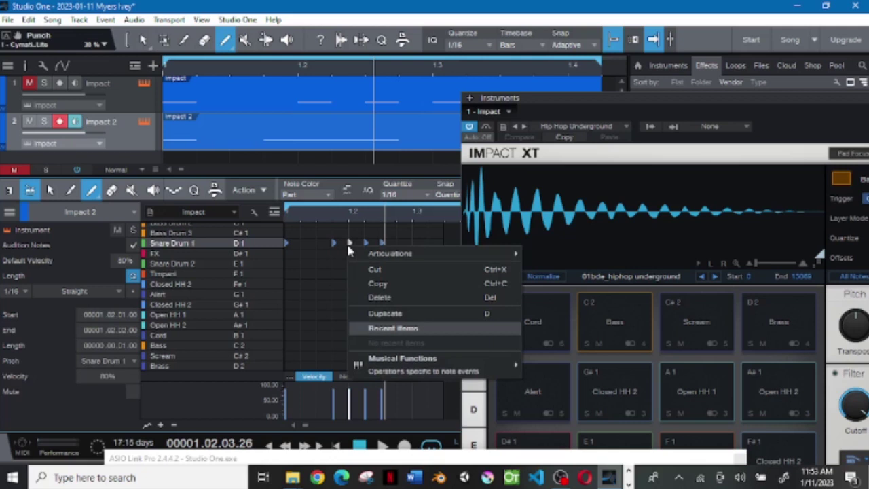
{"action": "key", "text": "Escape"}
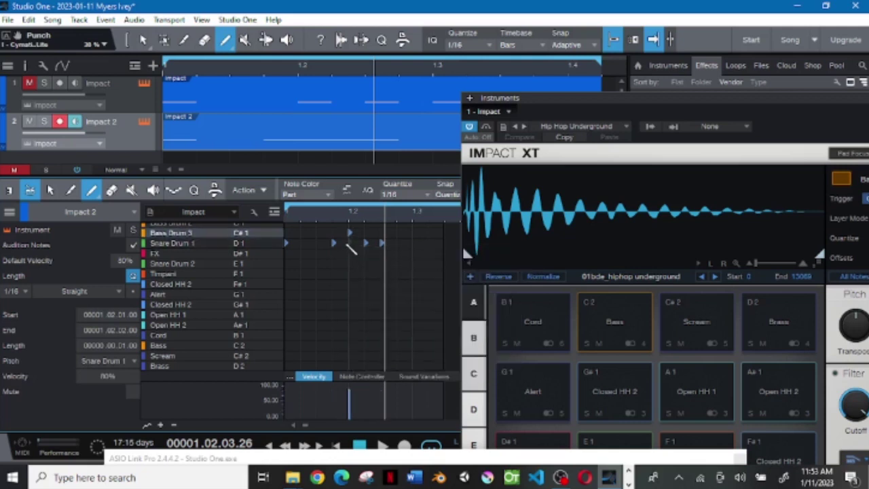
{"action": "left_click", "coordinate": [349, 243]}
{"action": "left_click", "coordinate": [413, 243]}
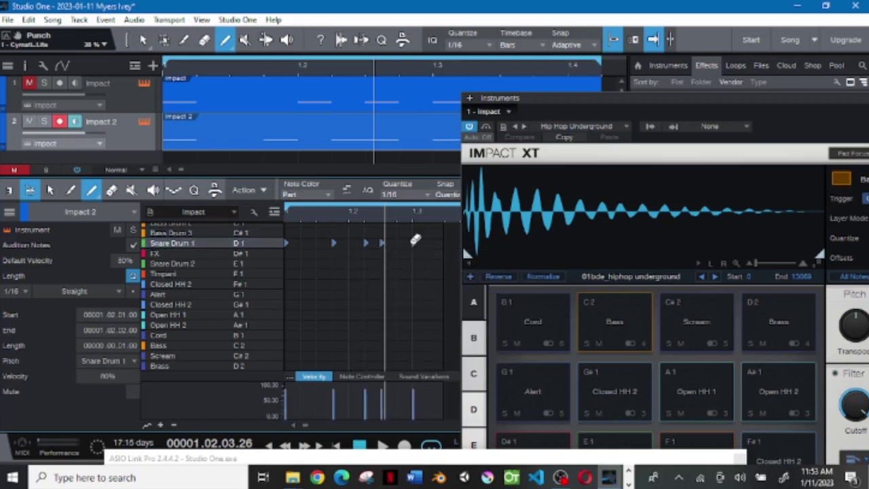
{"action": "key", "text": "space"}
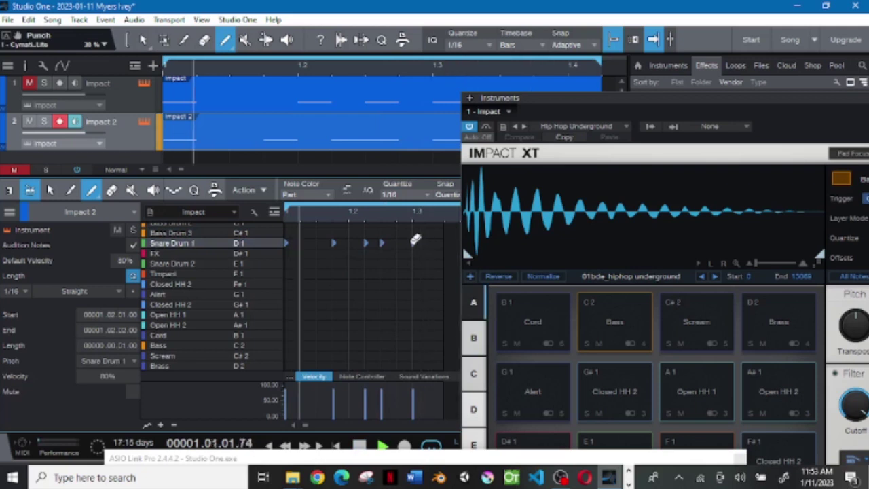
{"action": "key", "text": "space"}
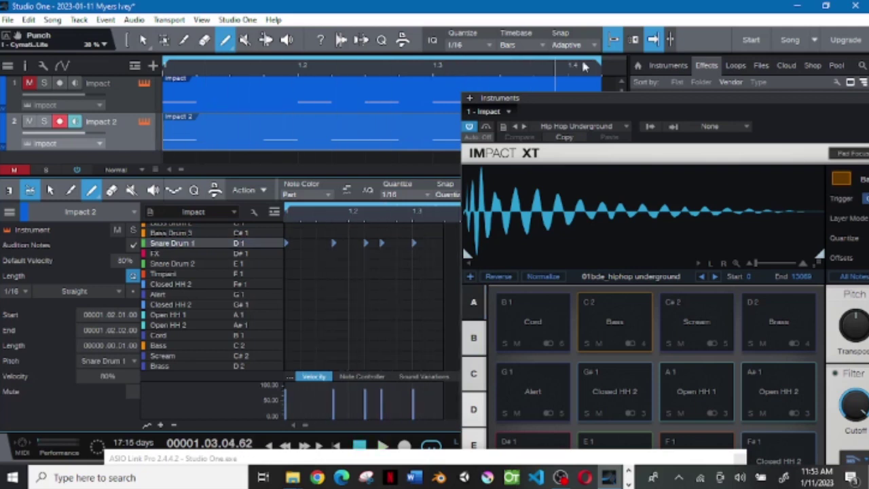
- Move the plugin windows aside and drop a second Cymatics Diablo Lite onto Impact 2
{"action": "left_click_drag", "start_coordinate": [557, 100], "coordinate": [702, 390]}
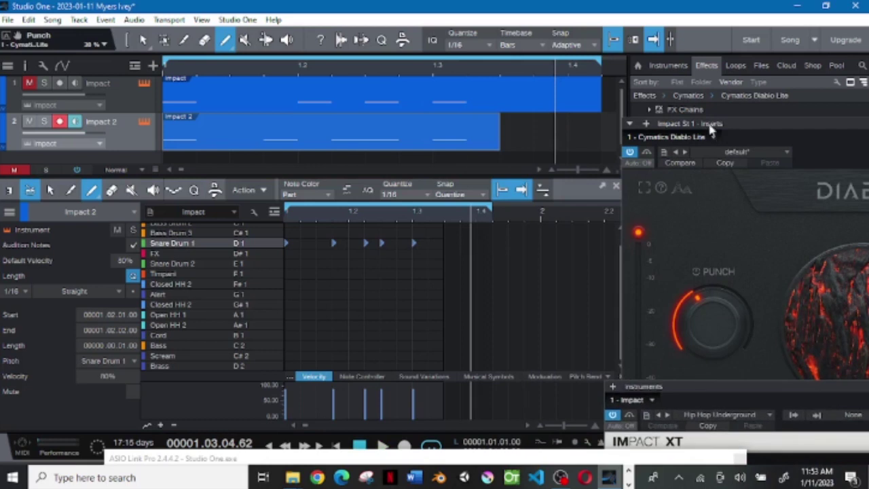
{"action": "left_click_drag", "start_coordinate": [712, 131], "coordinate": [480, 264]}
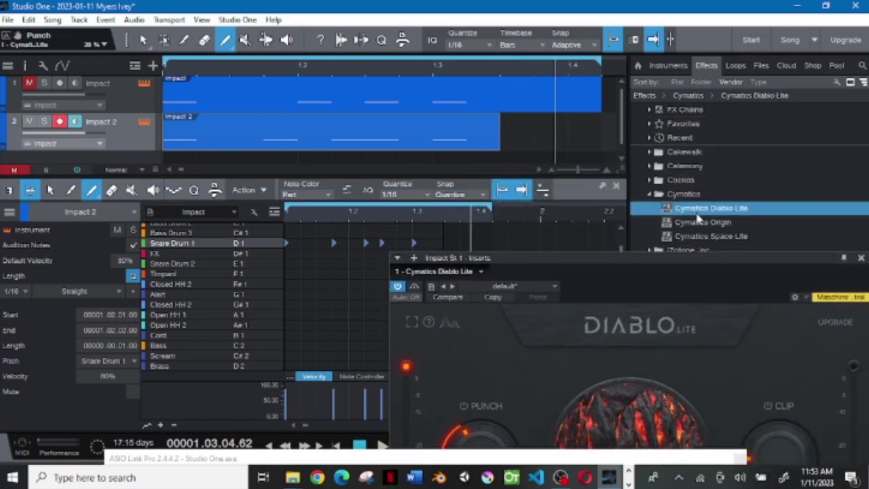
{"action": "left_click_drag", "start_coordinate": [697, 214], "coordinate": [76, 111]}
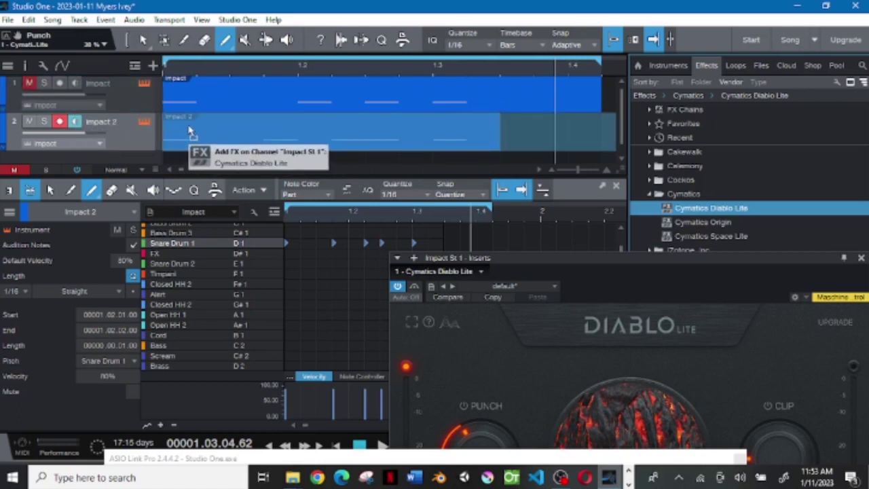
{"action": "left_click_drag", "start_coordinate": [76, 111], "coordinate": [185, 118]}
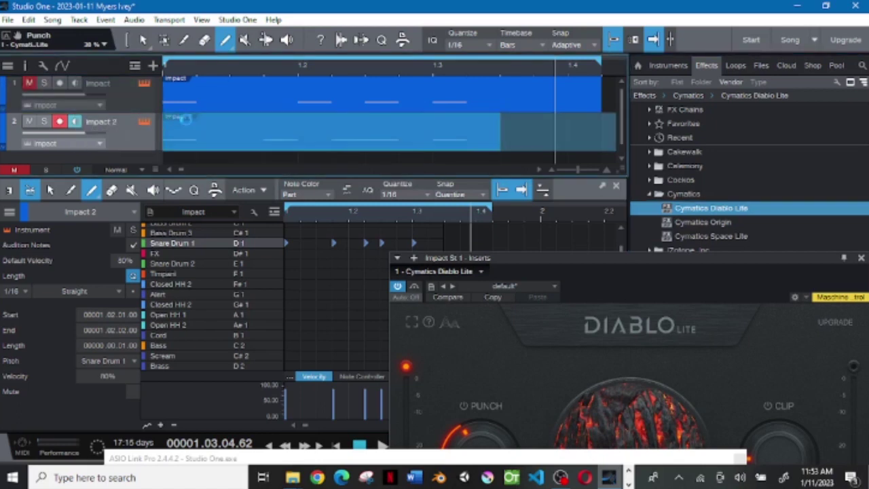
{"action": "left_click_drag", "start_coordinate": [185, 118], "coordinate": [187, 121]}
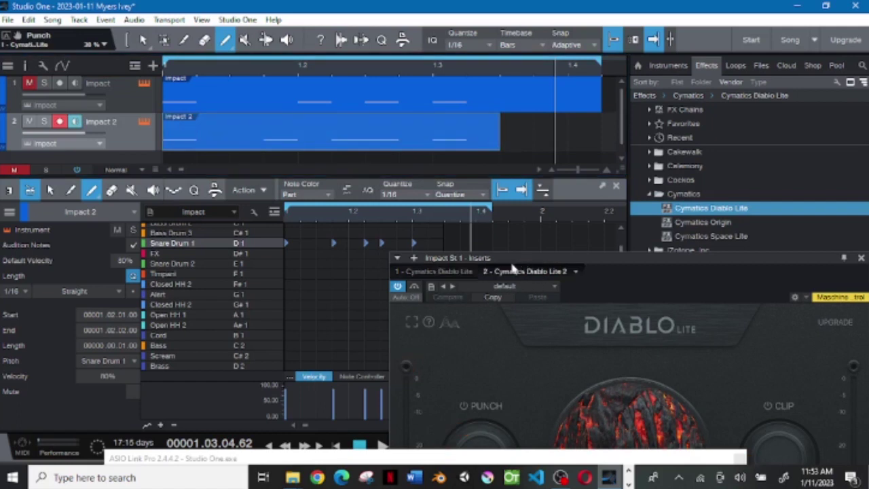
{"action": "mouse_move", "coordinate": [517, 263]}
{"action": "left_mouse_down"}
{"action": "mouse_move", "coordinate": [569, 110]}
{"action": "mouse_move", "coordinate": [656, 93]}
{"action": "left_mouse_up"}
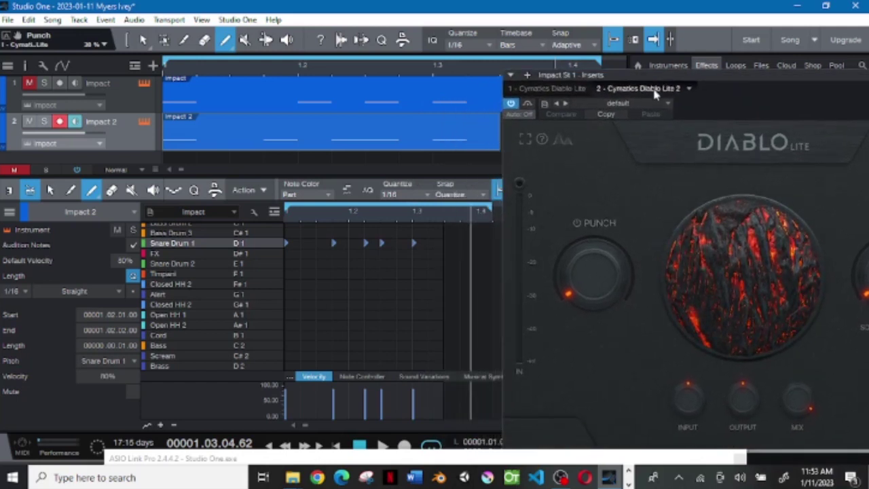
- Raise Diablo Lite 2's Punch to about 44% and play the pattern from the start
{"action": "left_click", "coordinate": [285, 446]}
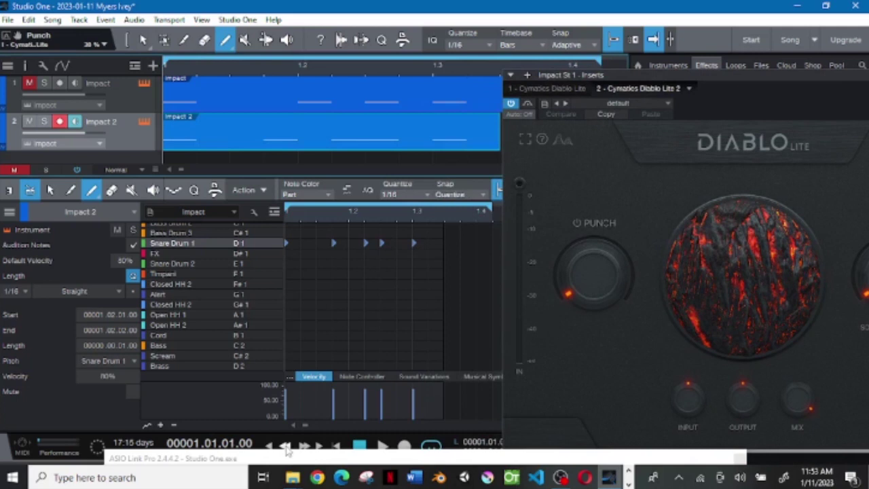
{"action": "key", "text": "space"}
{"action": "left_click", "coordinate": [285, 446]}
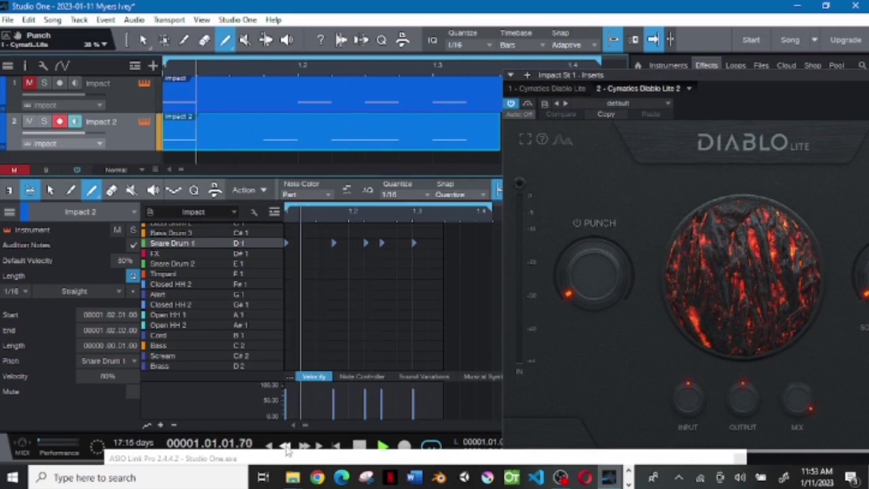
{"action": "key", "text": "space"}
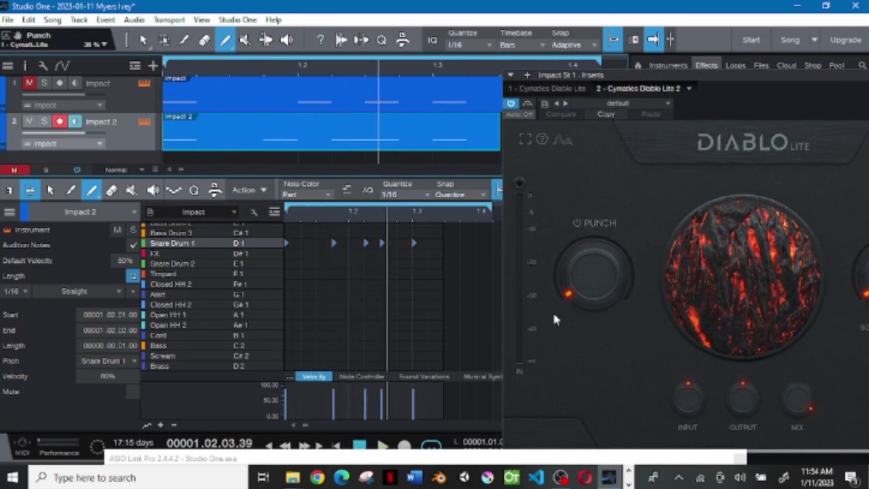
{"action": "left_click_drag", "start_coordinate": [574, 291], "coordinate": [575, 277]}
{"action": "key", "text": "space"}
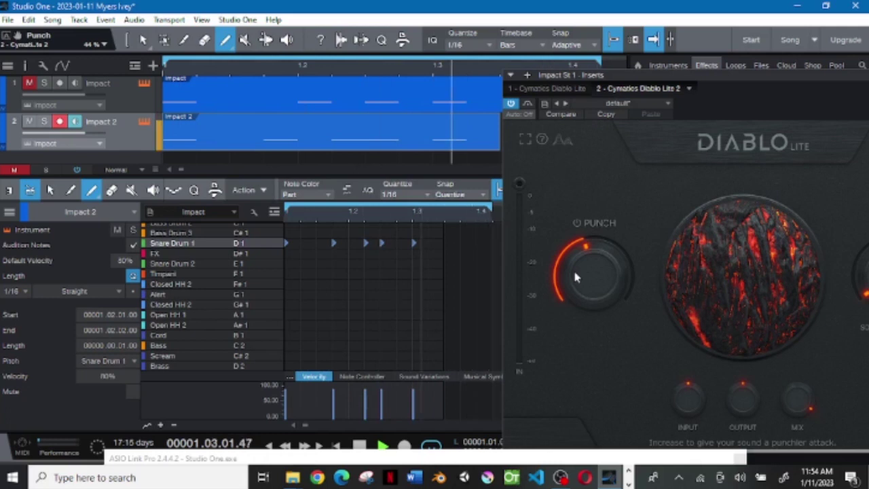
{"action": "key", "text": "space"}
- Undo away Impact 2, re-duplicate the Impact track, and draw a part up to bar 1.3
{"action": "key", "text": "ctrl+z"}
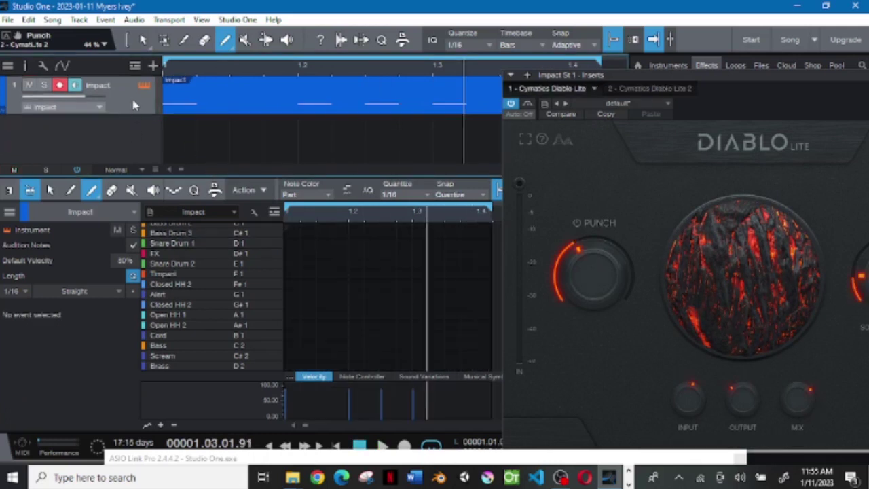
{"action": "right_click", "coordinate": [130, 105]}
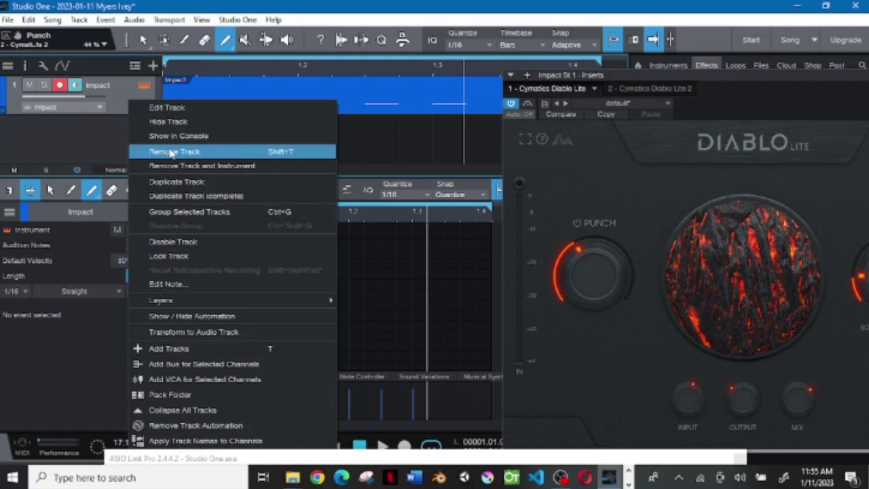
{"action": "left_click", "coordinate": [182, 184]}
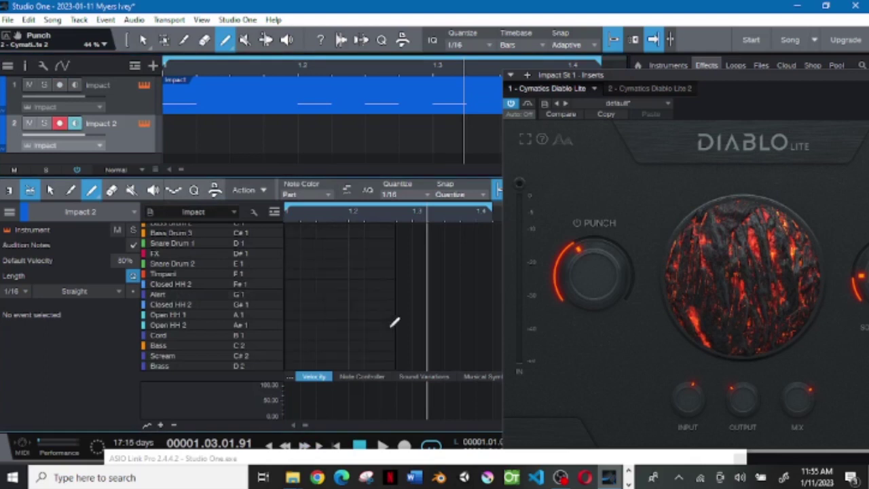
{"action": "left_click_drag", "start_coordinate": [290, 293], "coordinate": [424, 320]}
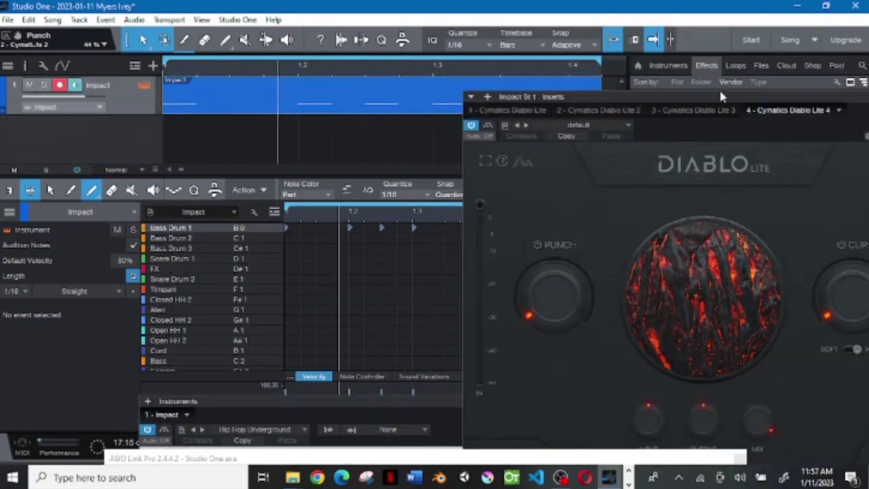
{"action": "left_click_drag", "start_coordinate": [721, 92], "coordinate": [664, 34]}
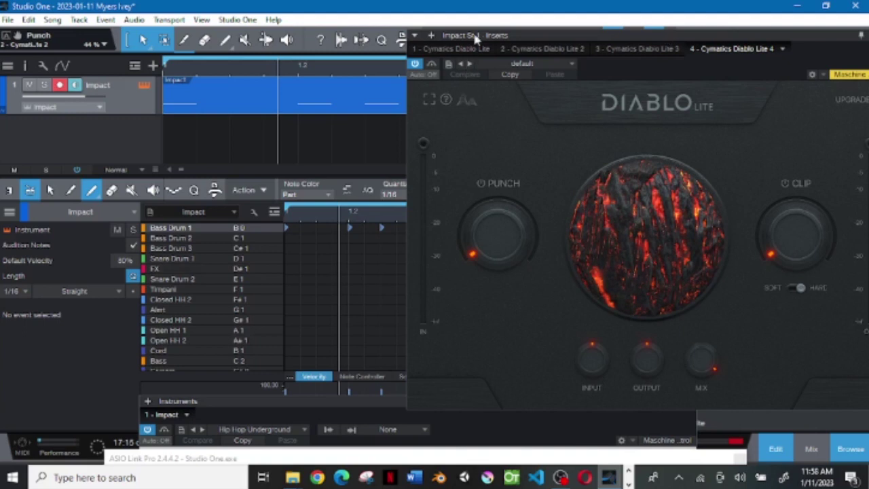
- Delete three extra Bass Drum 1 notes, keep the first, and show Diablo Lite insert 2
{"action": "left_click_drag", "start_coordinate": [475, 39], "coordinate": [622, 87]}
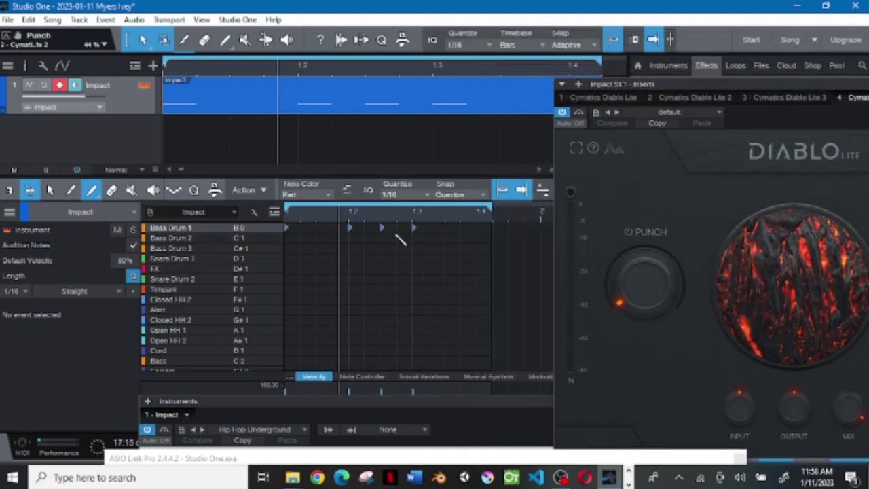
{"action": "left_click", "coordinate": [414, 227]}
{"action": "left_click", "coordinate": [381, 228]}
{"action": "left_click", "coordinate": [349, 228]}
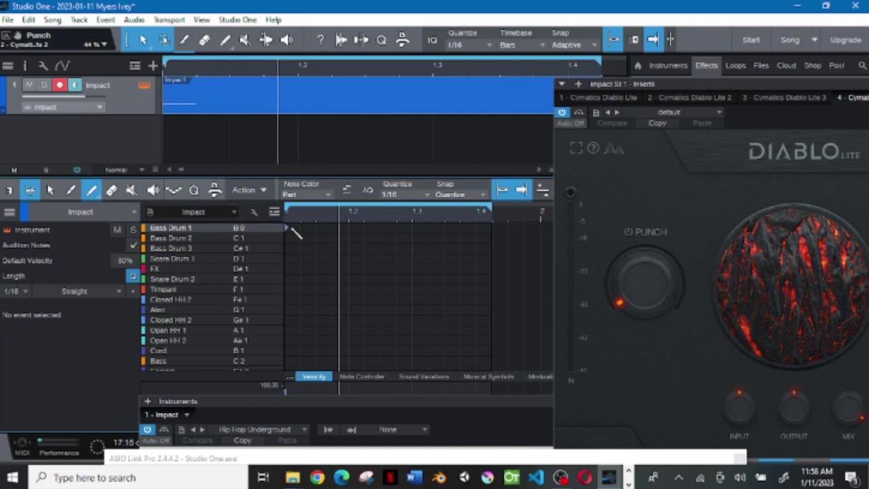
{"action": "left_click", "coordinate": [286, 227]}
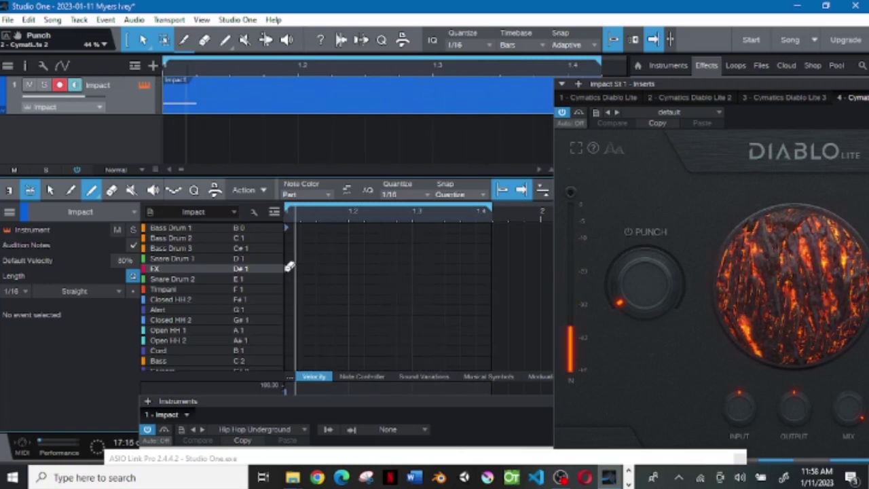
{"action": "left_click_drag", "start_coordinate": [642, 83], "coordinate": [572, 92]}
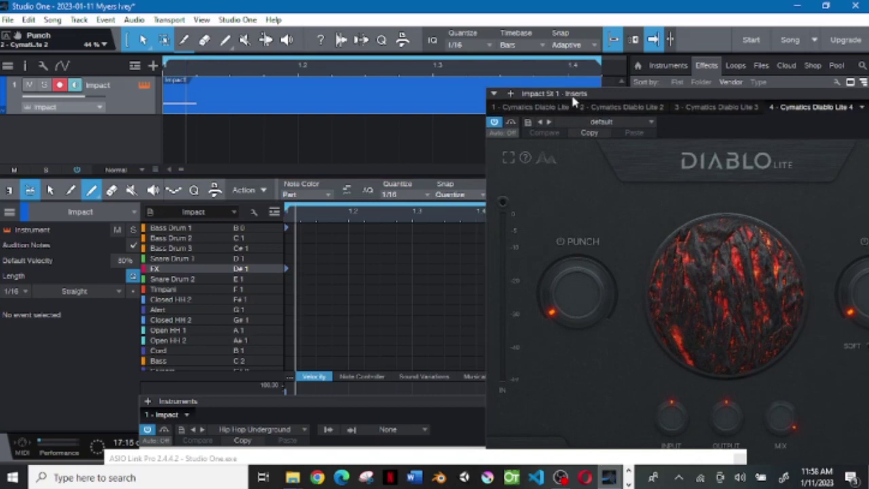
{"action": "left_click", "coordinate": [592, 107]}
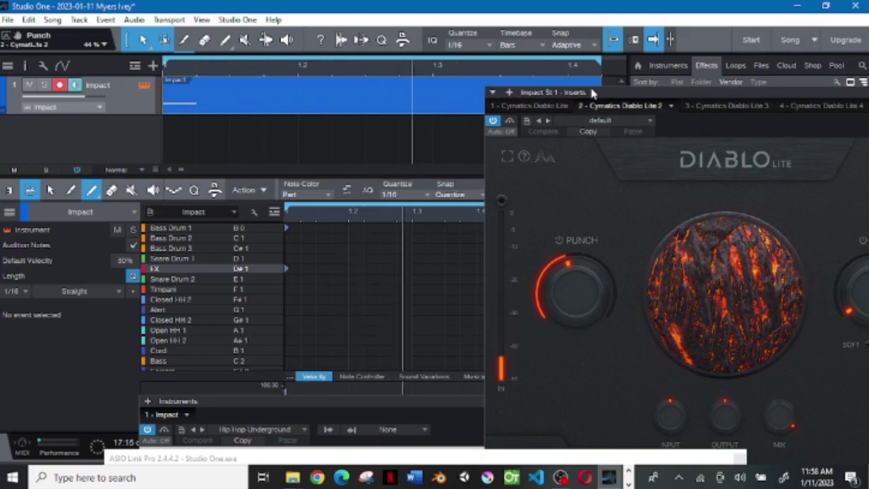
- Show Diablo Lite insert 1 and paint a Bass note at the first step
{"action": "left_click", "coordinate": [550, 103]}
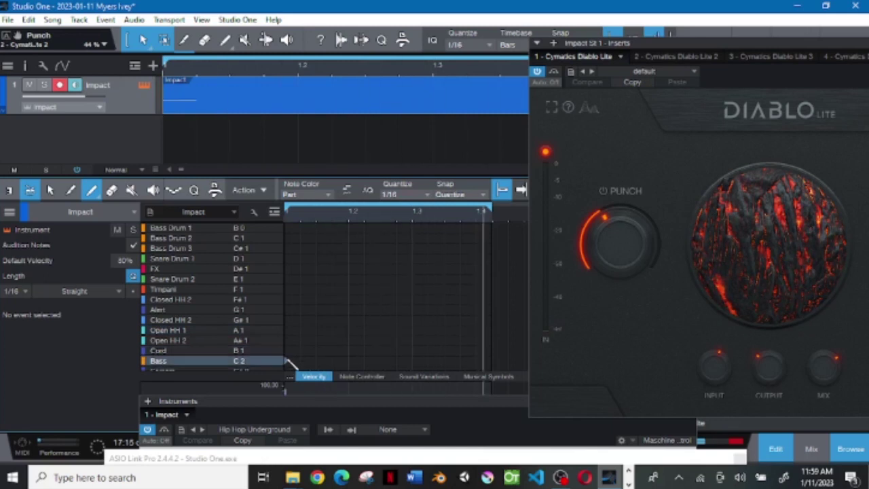
{"action": "left_click", "coordinate": [288, 361]}
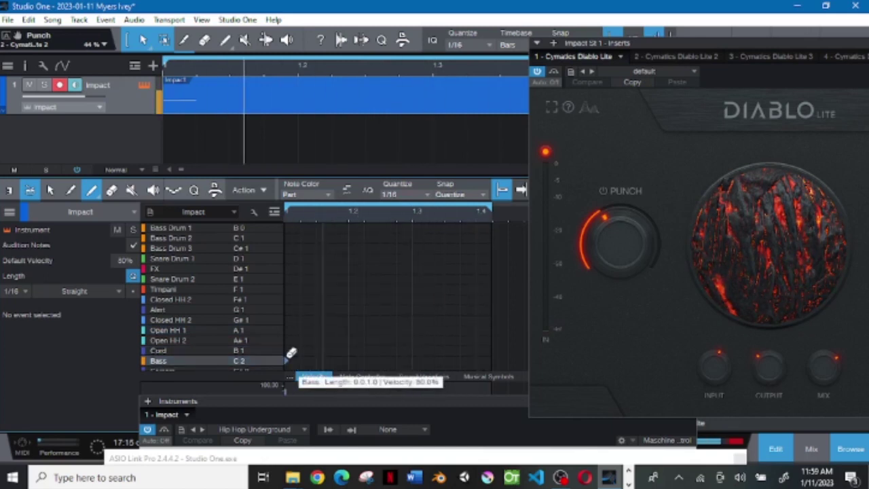